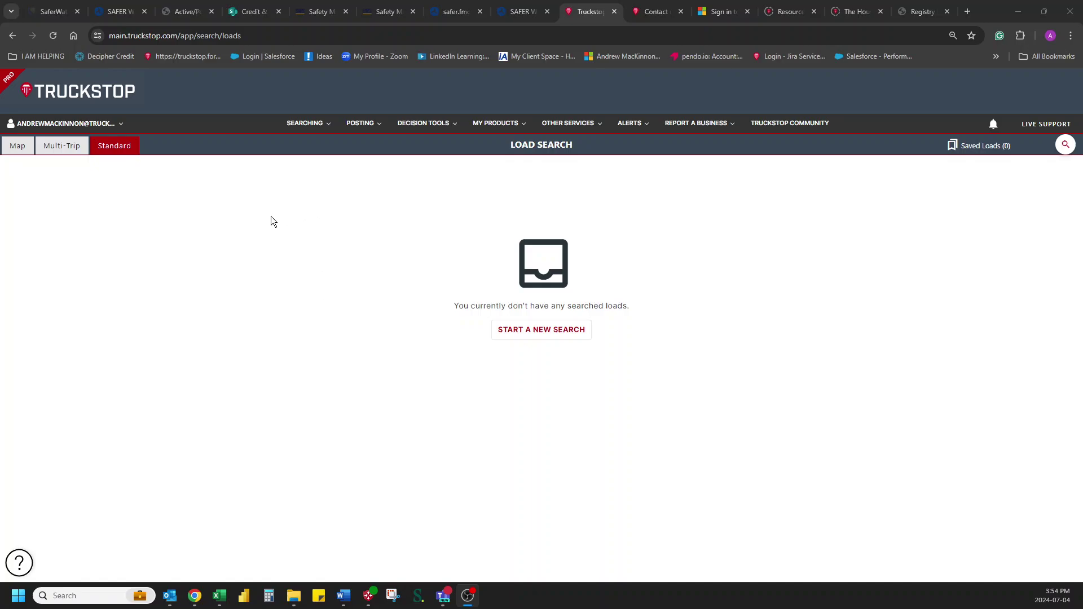
Switch from the load search to the Truck Search page using the SEARCHING menu
{"action": "left_click", "coordinate": [306, 127]}
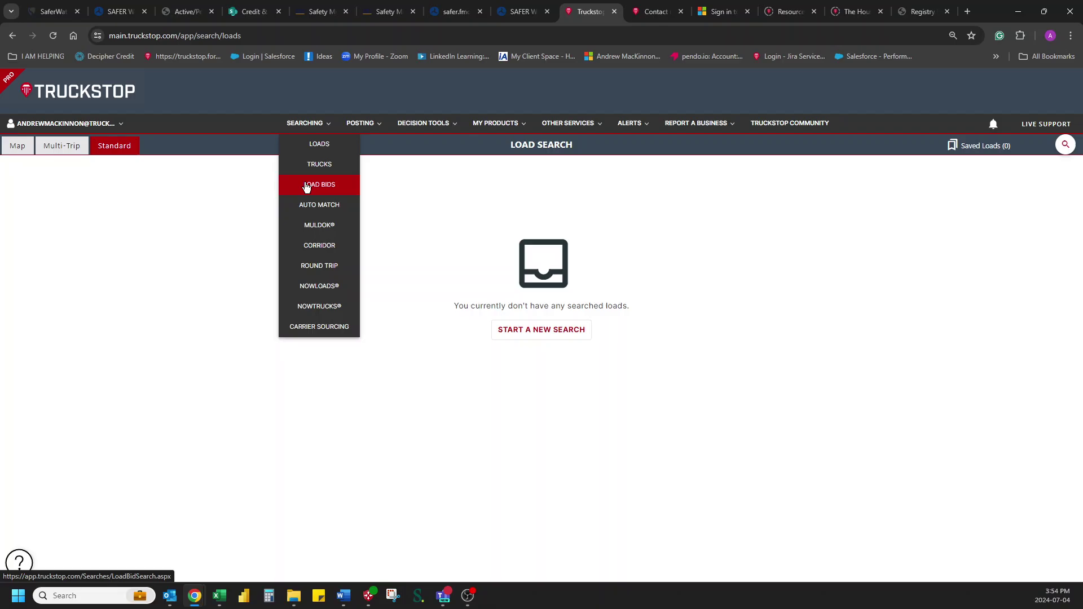
{"action": "left_click", "coordinate": [305, 165]}
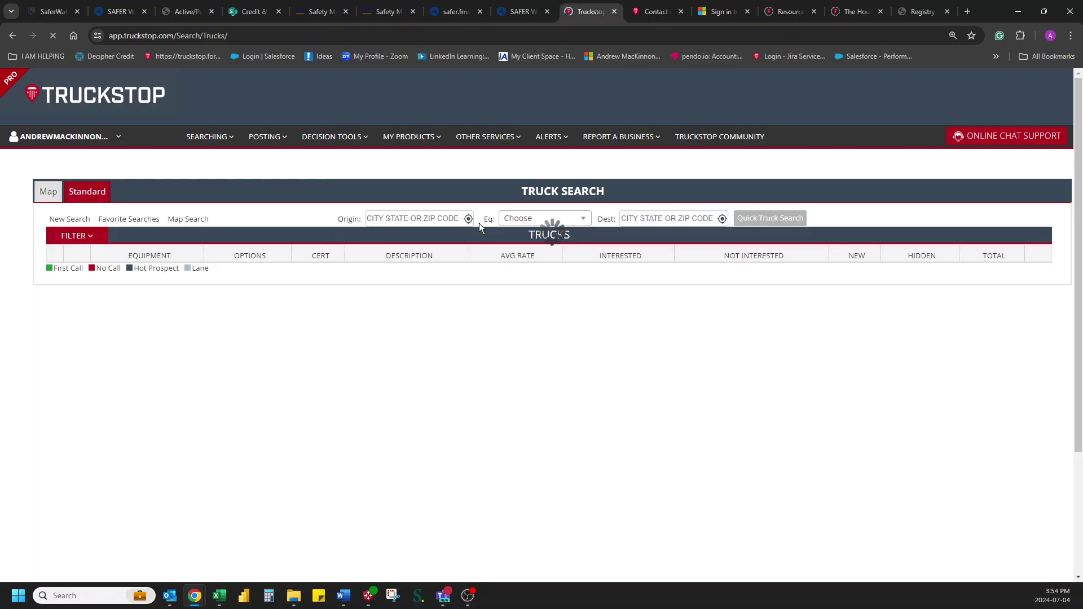
Search for SPV trucks with origin Nashville, TN, listing five trucks
{"action": "left_click", "coordinate": [405, 218]}
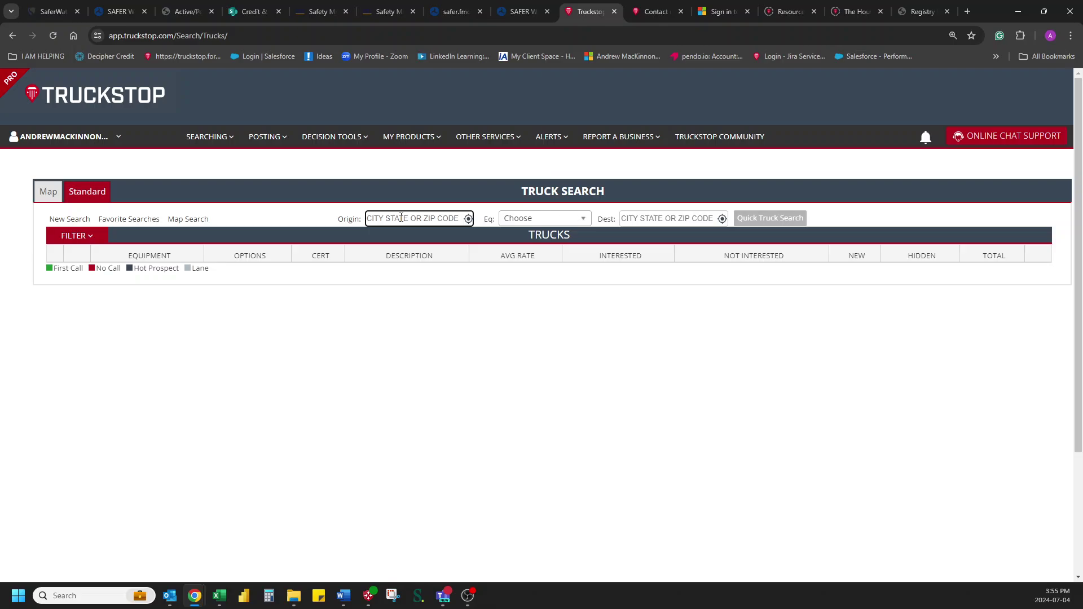
{"action": "type", "text": "N"}
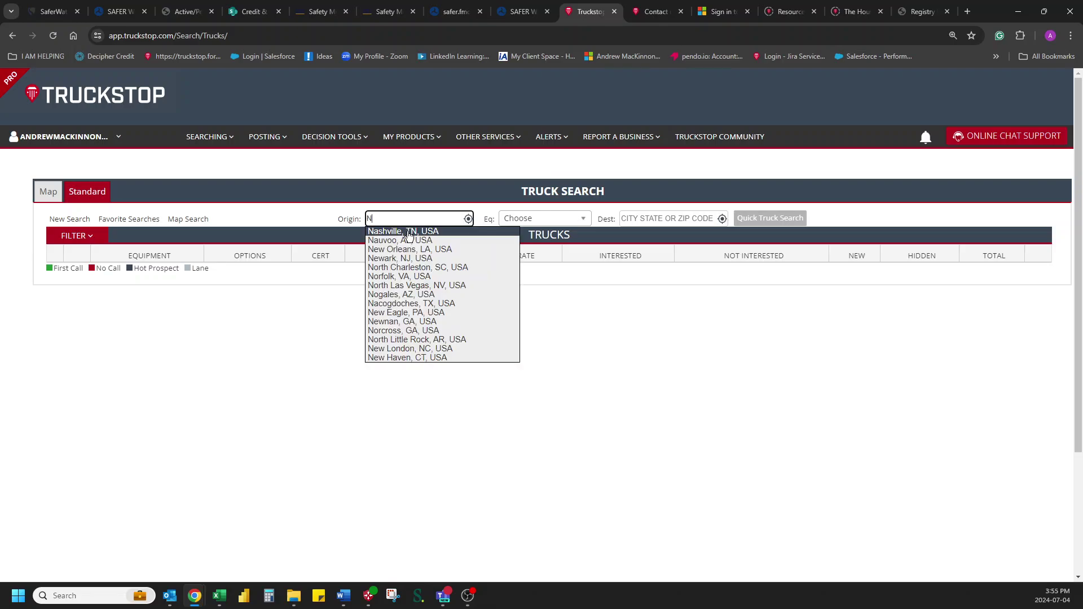
{"action": "left_click", "coordinate": [408, 234]}
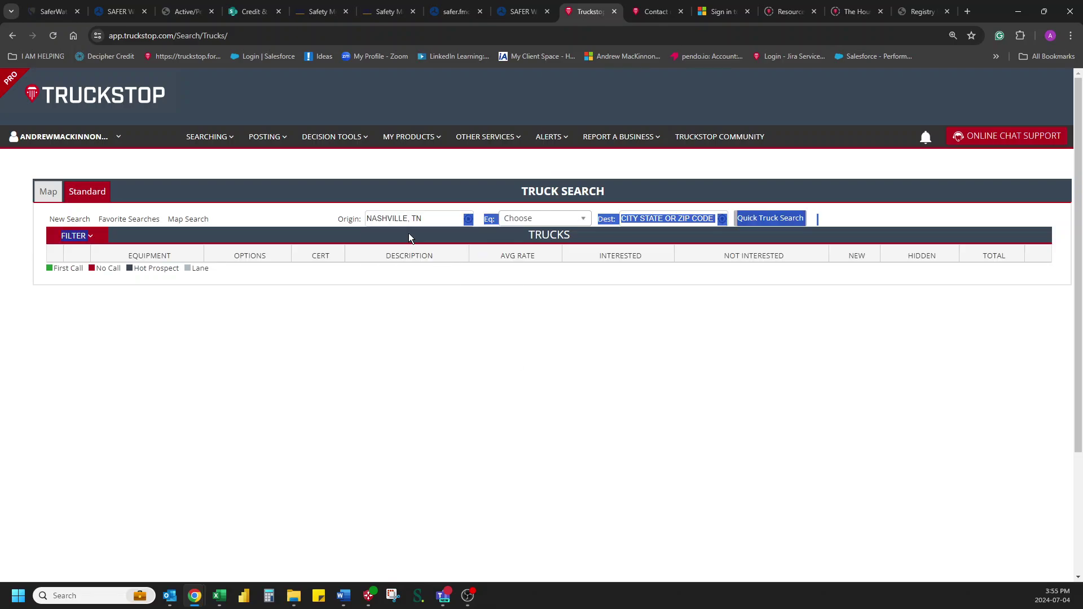
{"action": "left_click", "coordinate": [529, 220]}
{"action": "type", "text": "s"}
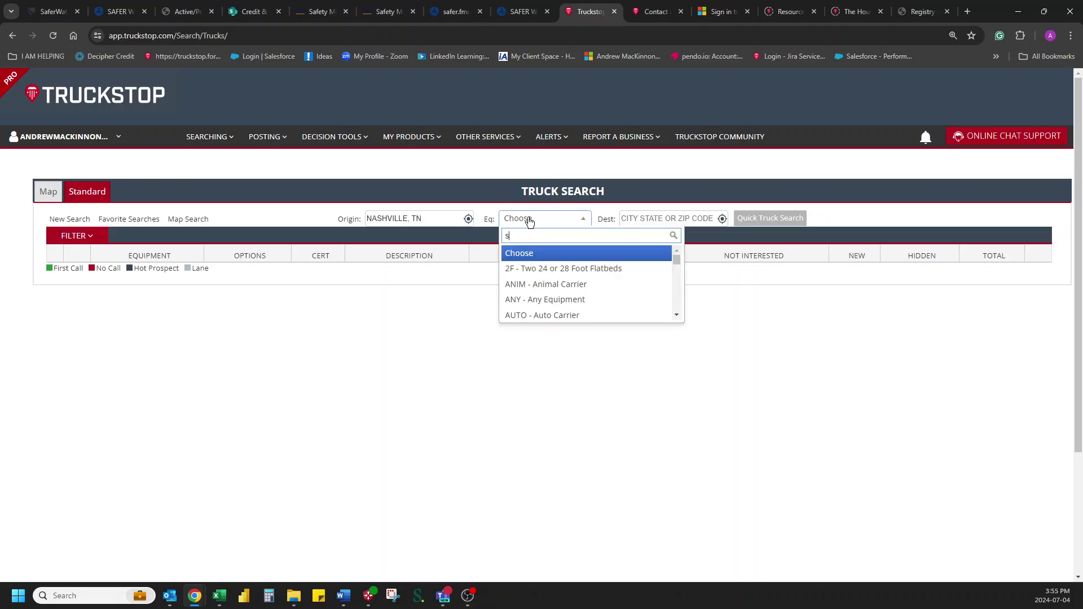
{"action": "type", "text": "pv"}
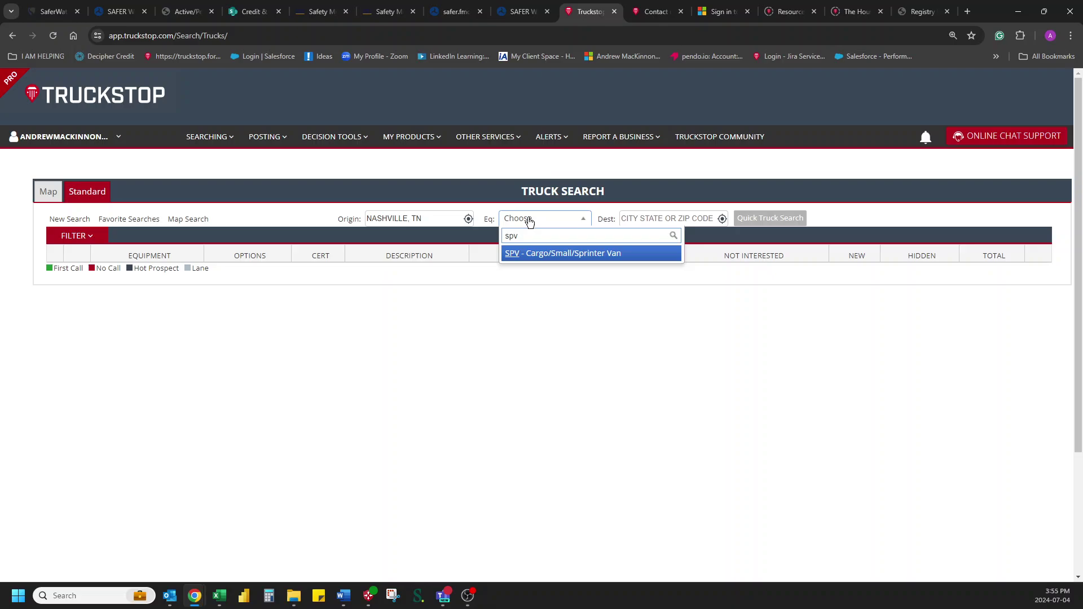
{"action": "left_click", "coordinate": [527, 255]}
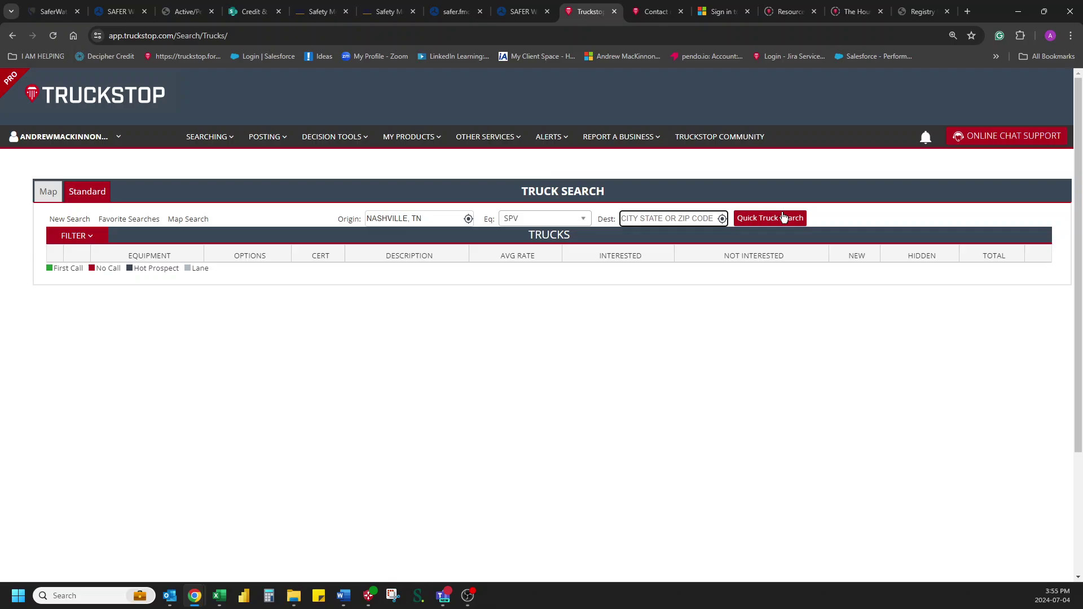
{"action": "left_click", "coordinate": [783, 218]}
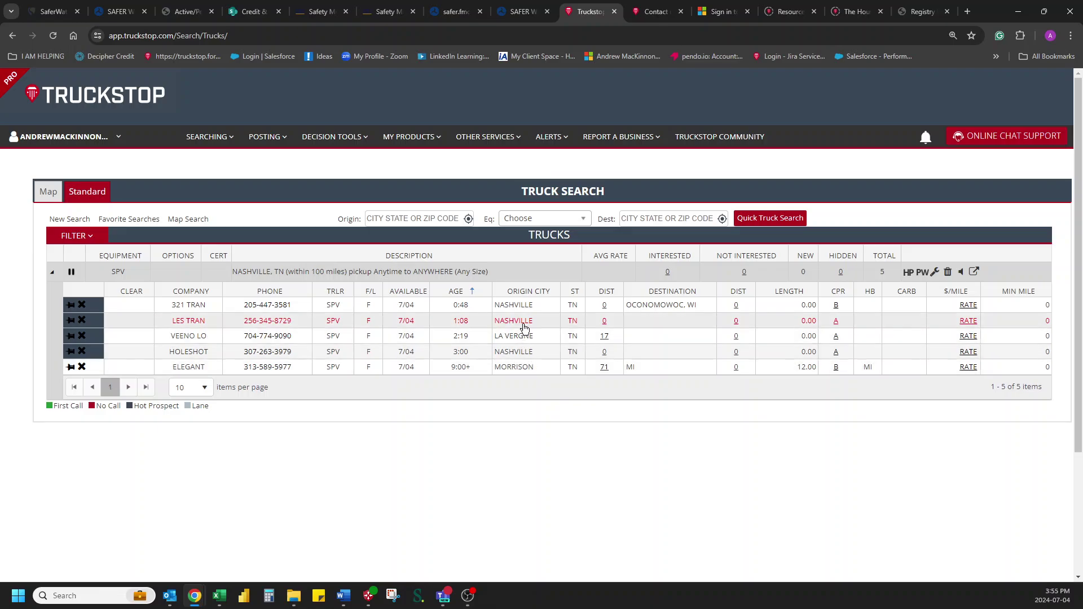
Sort the Nashville truck results by CPR rating and scroll through them
{"action": "left_click", "coordinate": [824, 294]}
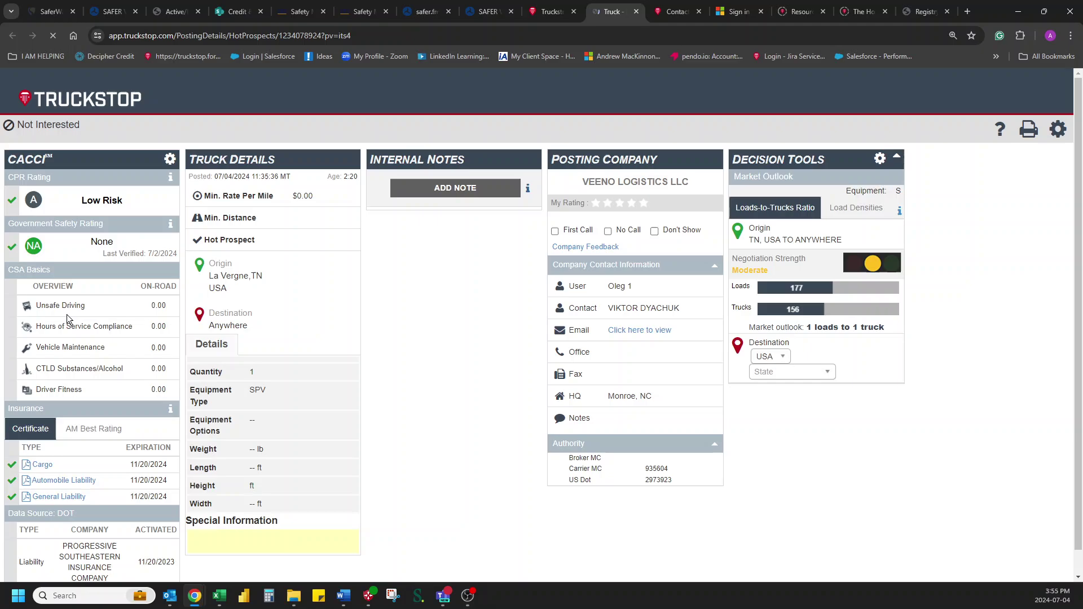
{"action": "scroll", "coordinate": [73, 350], "scroll_direction": "down", "scroll_amount": 1}
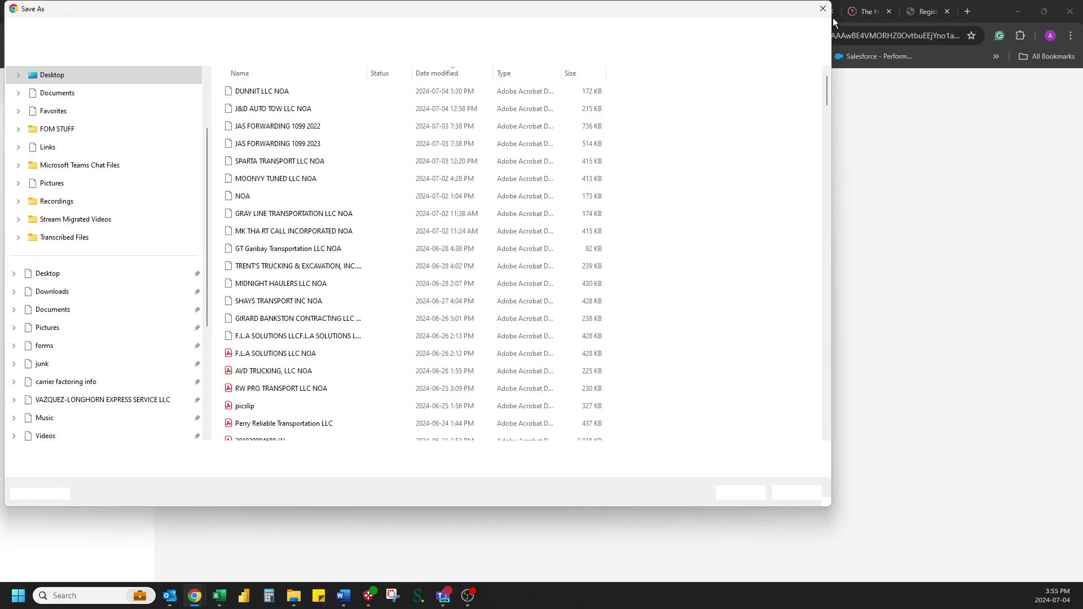
Cancel saving Veeno Logistics' insurance certificate and return to its truck details
{"action": "left_click", "coordinate": [822, 10]}
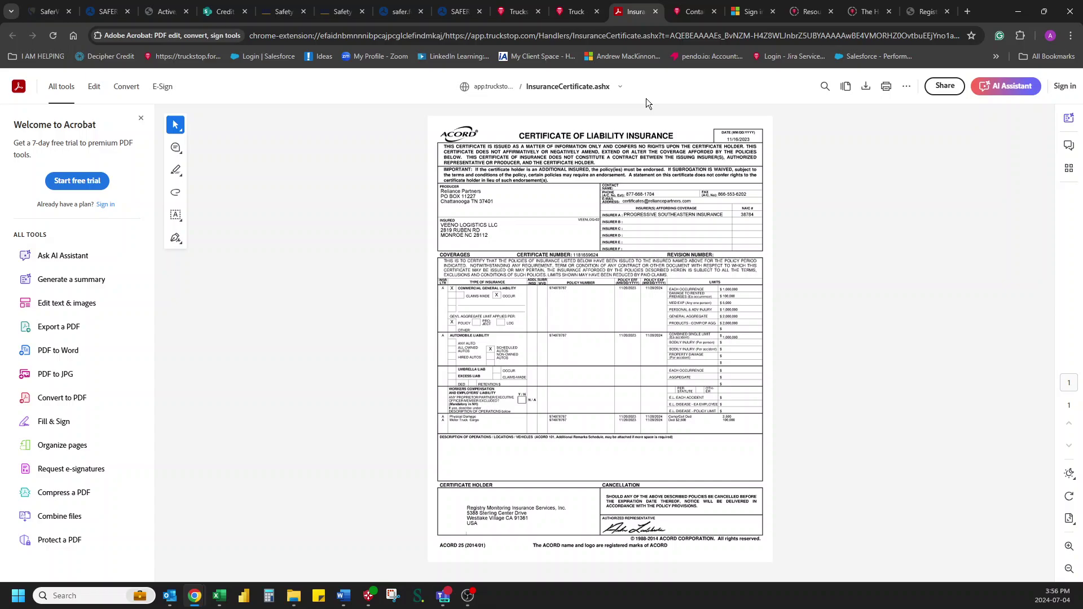
{"action": "key", "text": "ctrl+shift+Tab"}
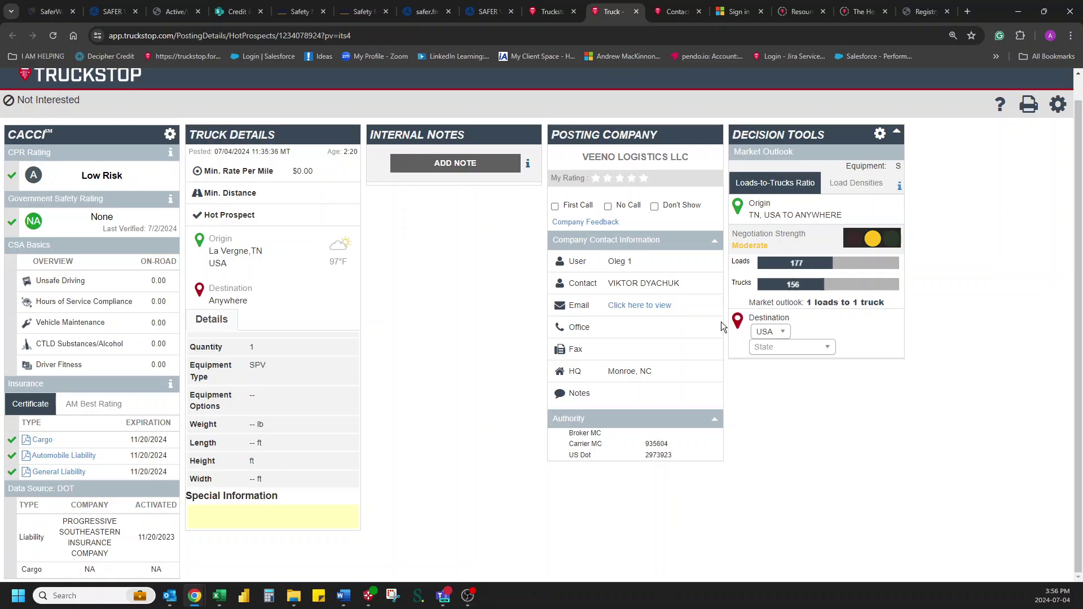
Close the truck details and add VCAR to the Nashville search's SPV equipment, showing six trucks
{"action": "left_click", "coordinate": [636, 11]}
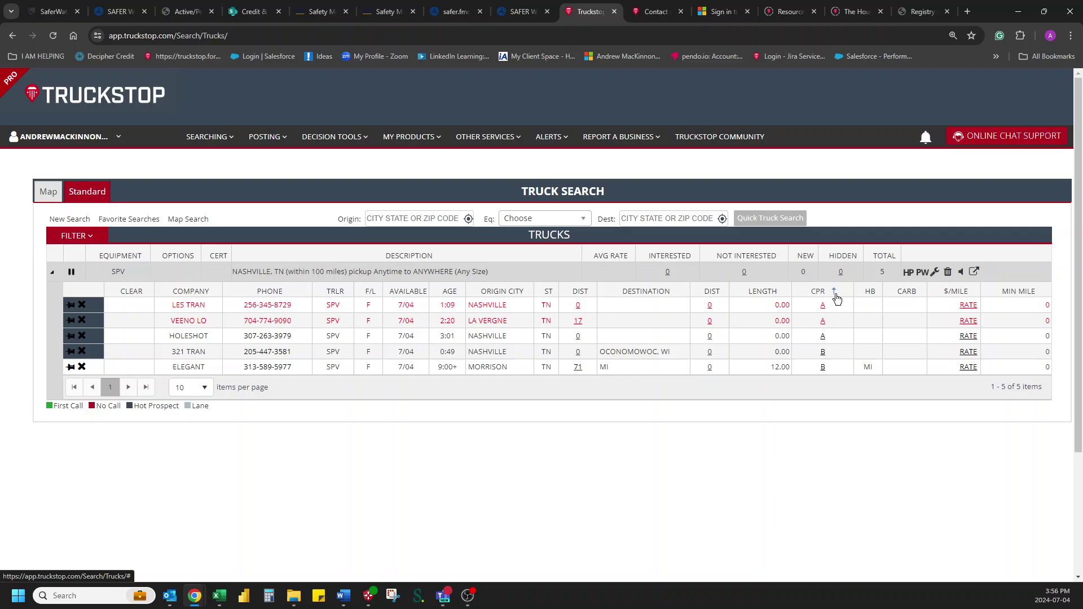
{"action": "left_click", "coordinate": [934, 274]}
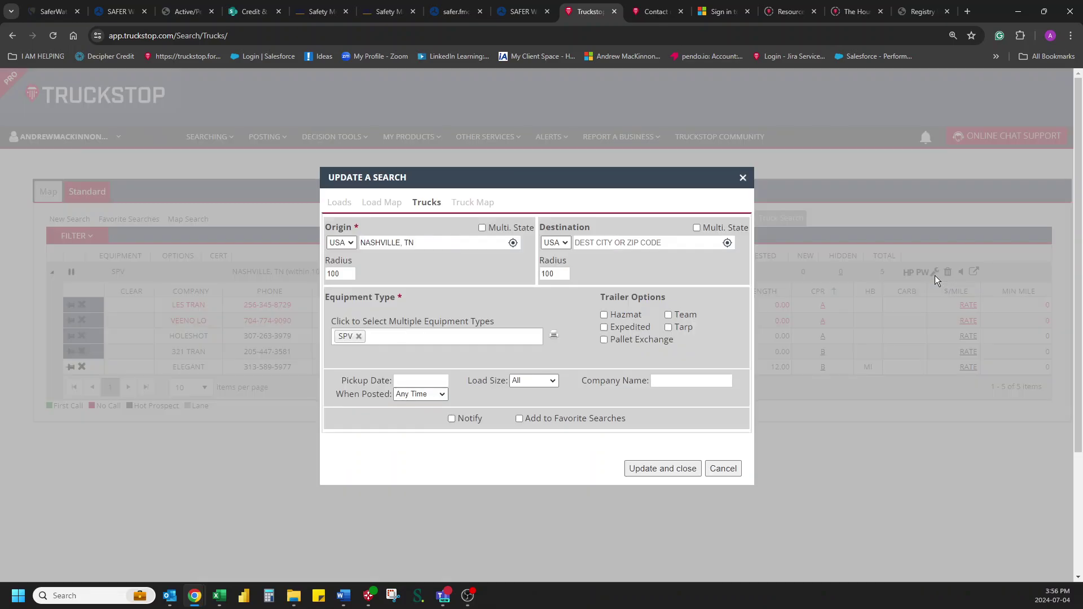
{"action": "left_click", "coordinate": [471, 333]}
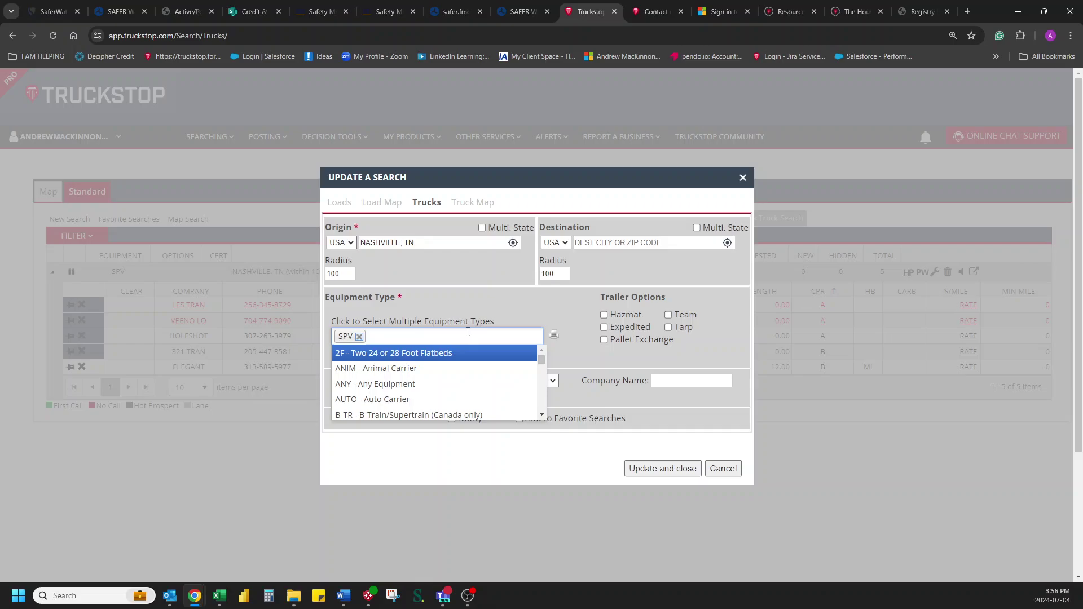
{"action": "type", "text": "VCAR"}
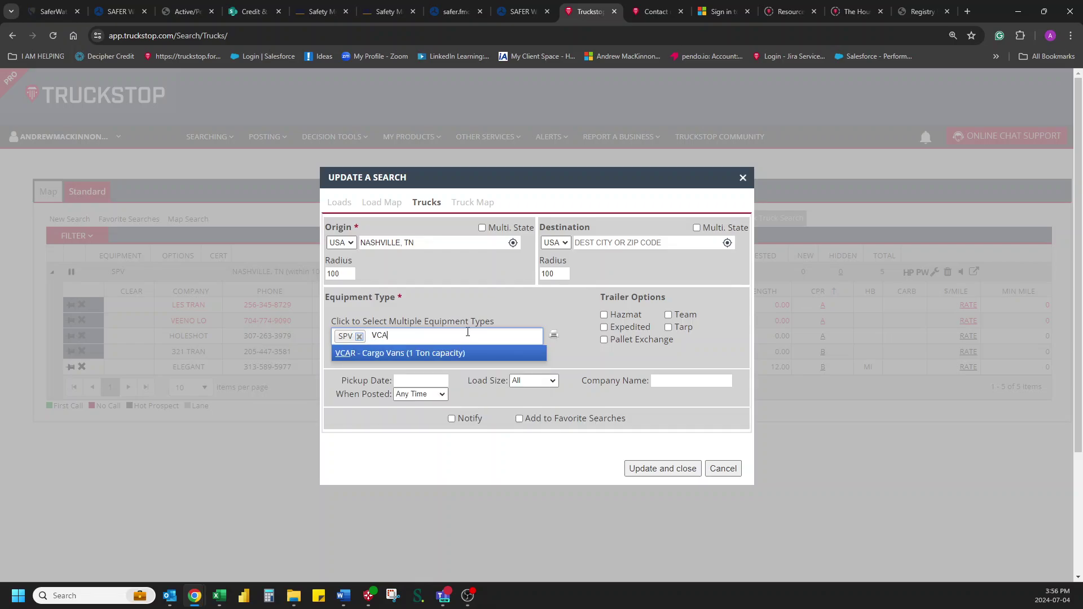
{"action": "left_click", "coordinate": [466, 353]}
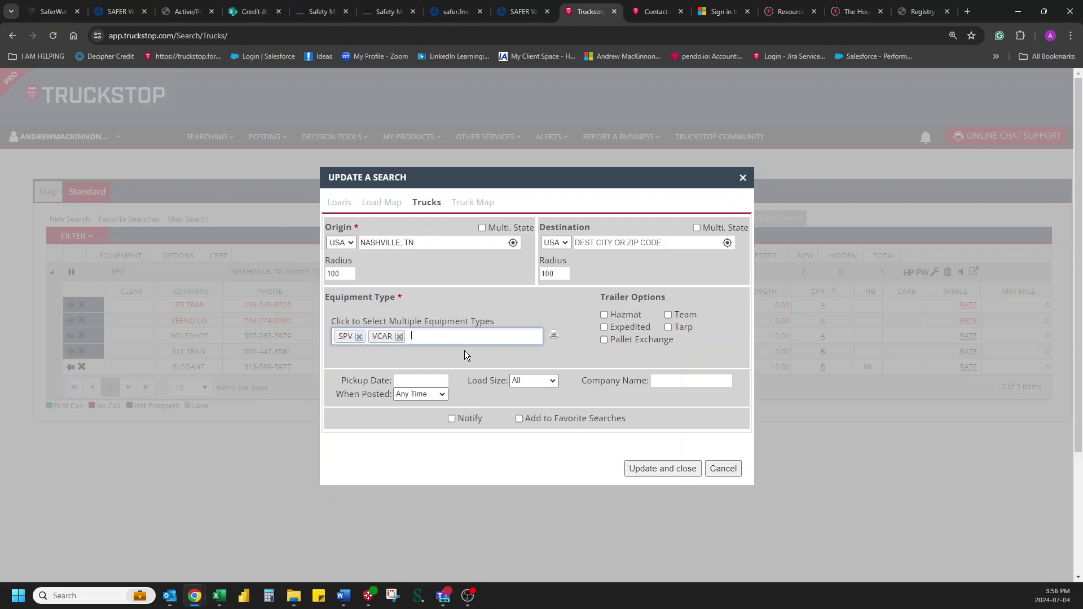
{"action": "left_click", "coordinate": [652, 474]}
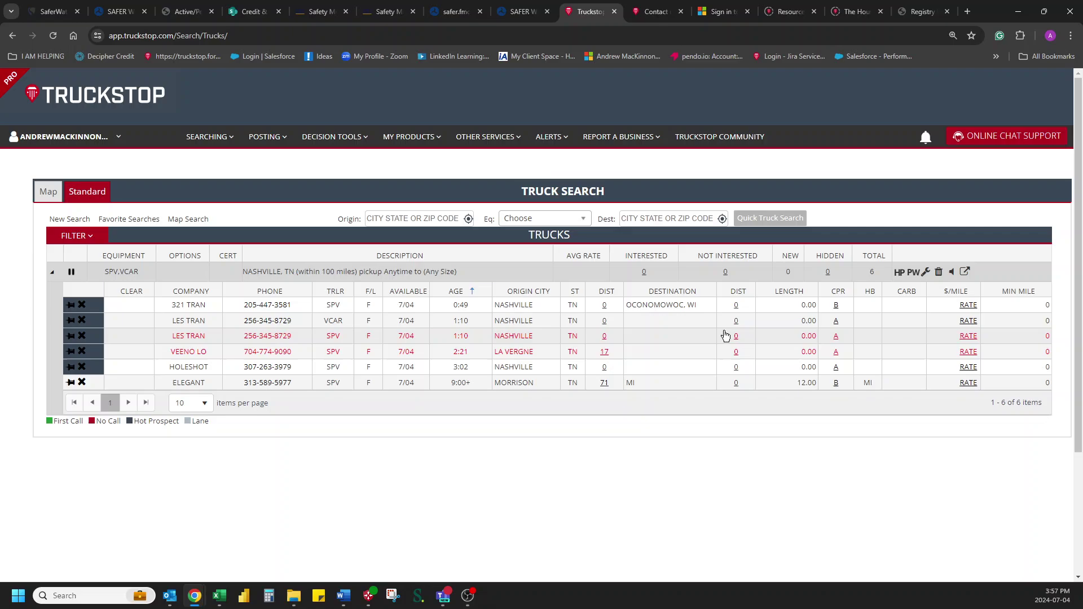
Set a new truck search's origin to Honolulu, HI and destination to Anchorage, AK
{"action": "left_click", "coordinate": [403, 217]}
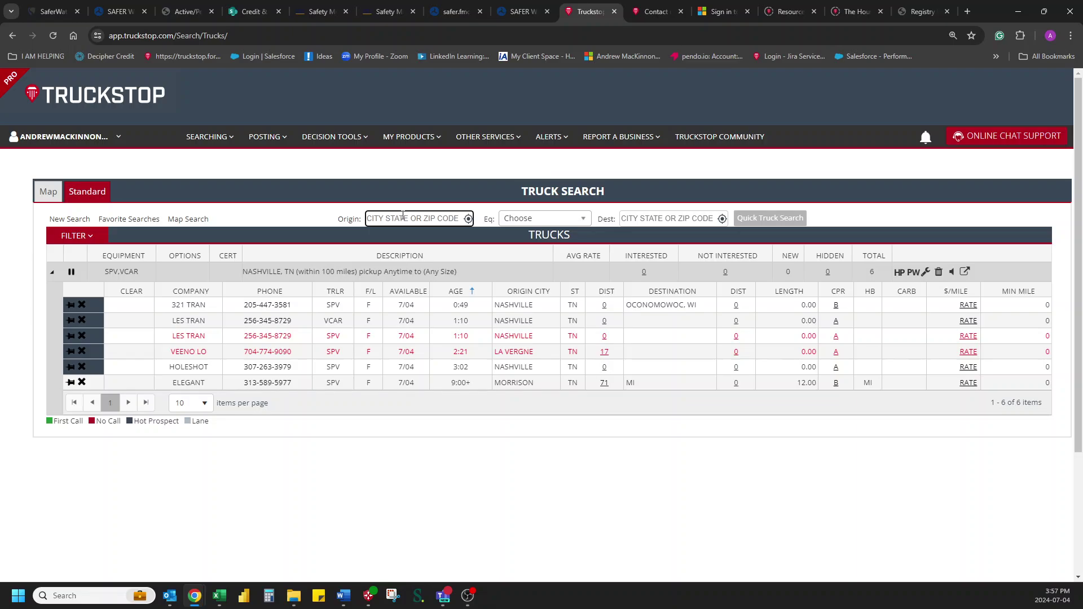
{"action": "type", "text": "HON"}
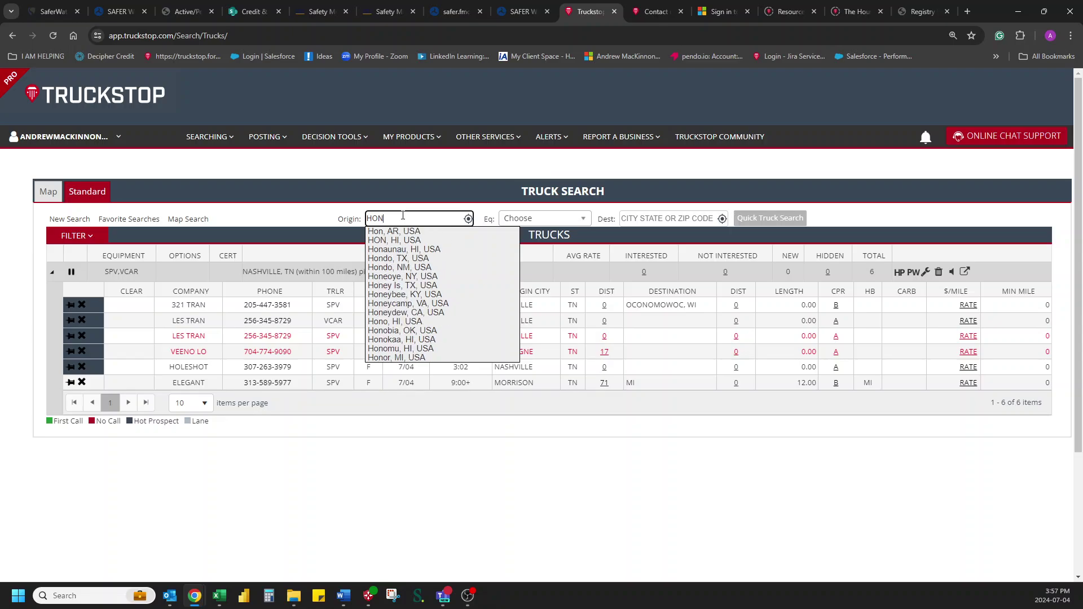
{"action": "type", "text": "OLUL"}
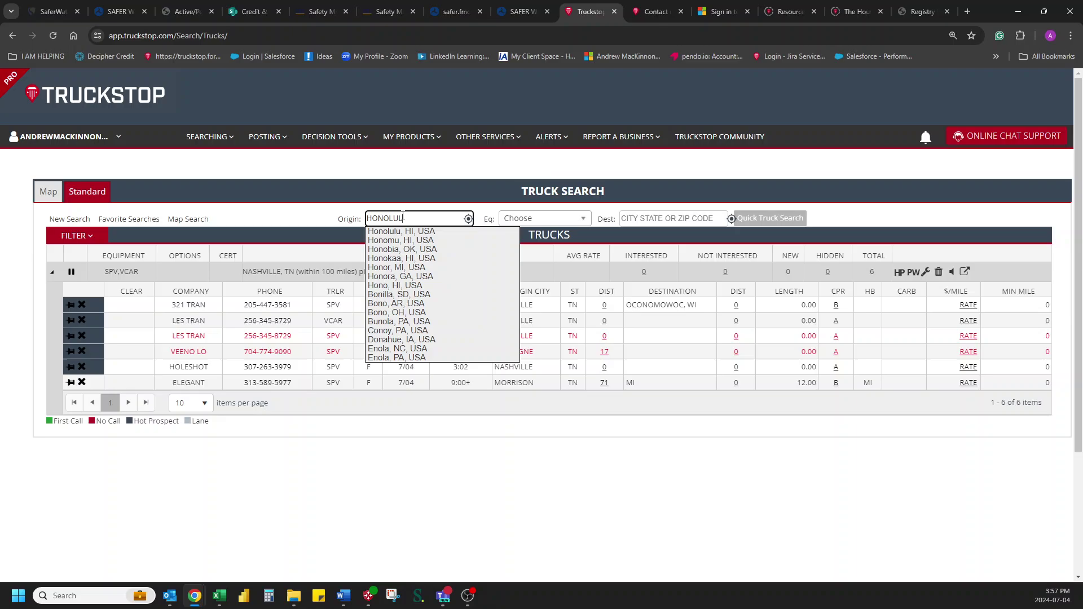
{"action": "type", "text": "U"}
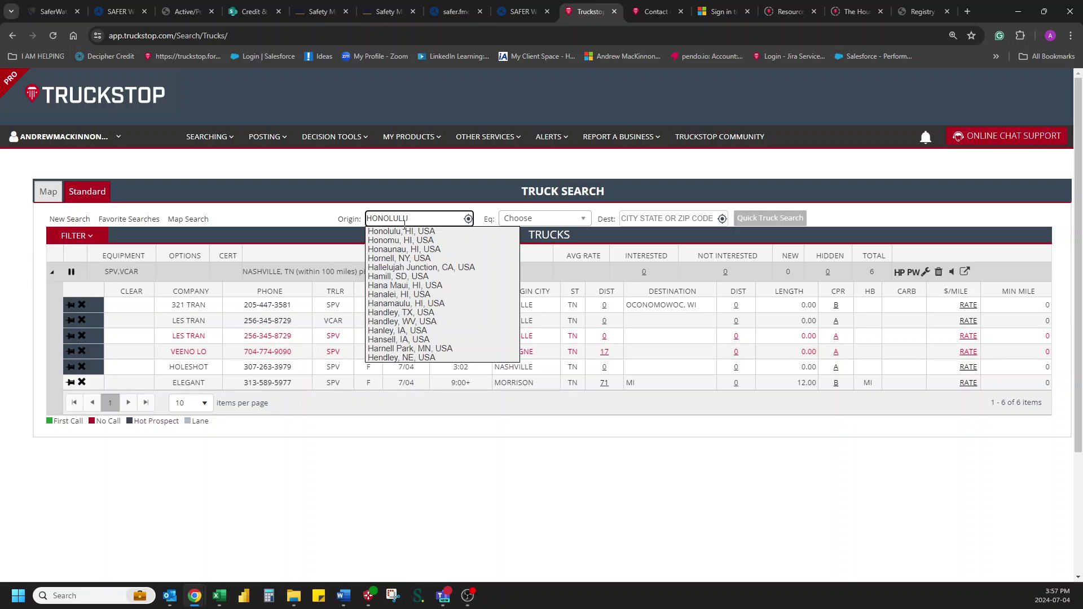
{"action": "left_click", "coordinate": [403, 231]}
{"action": "left_click", "coordinate": [651, 217]}
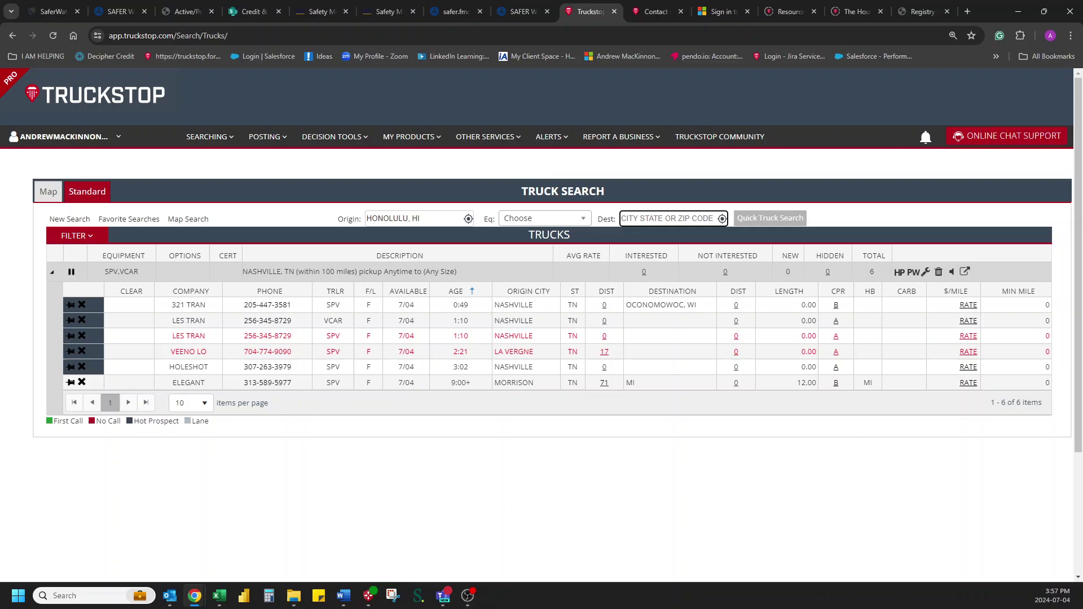
{"action": "key", "text": "alt+Tab"}
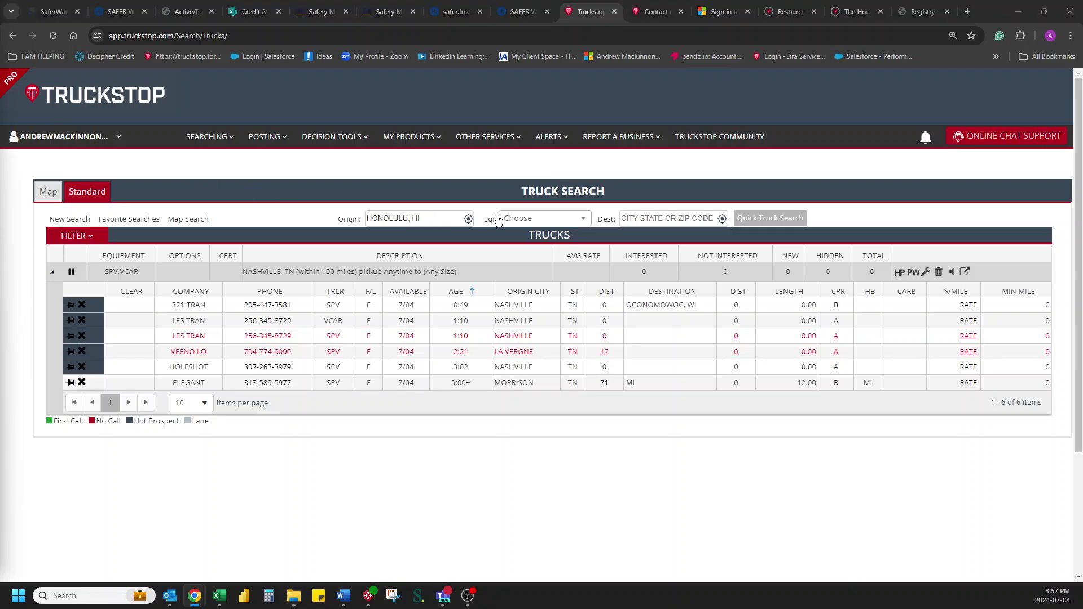
{"action": "left_click", "coordinate": [648, 222]}
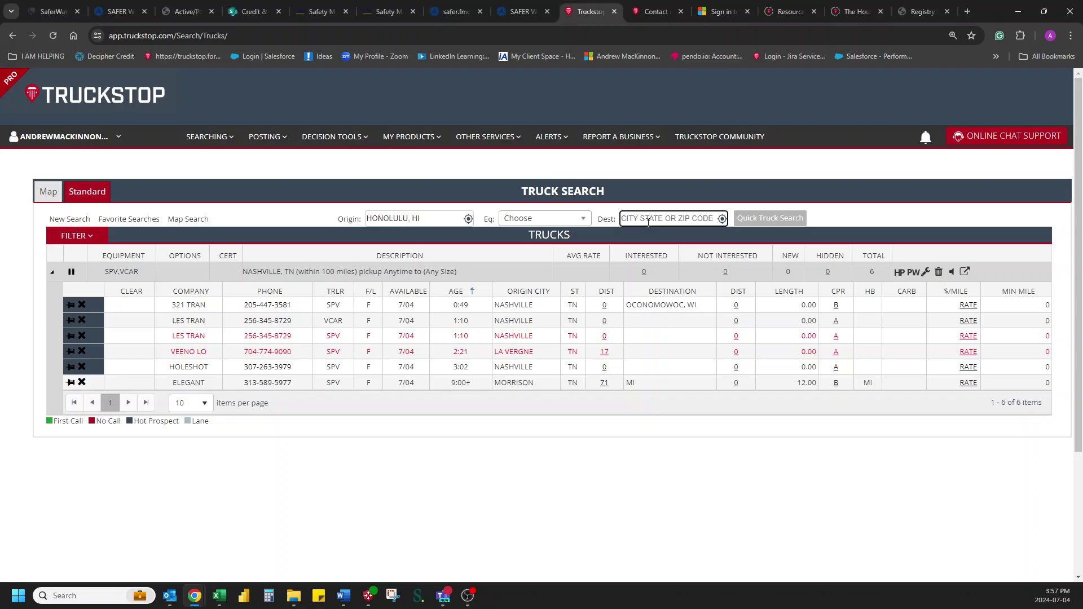
{"action": "type", "text": "ANCH"}
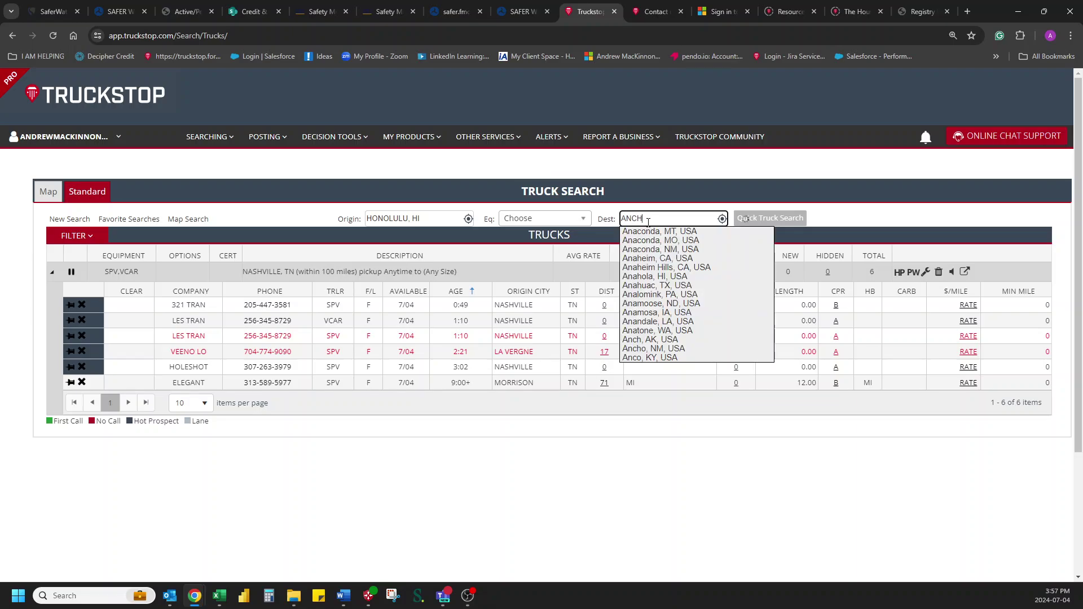
{"action": "type", "text": "OR"}
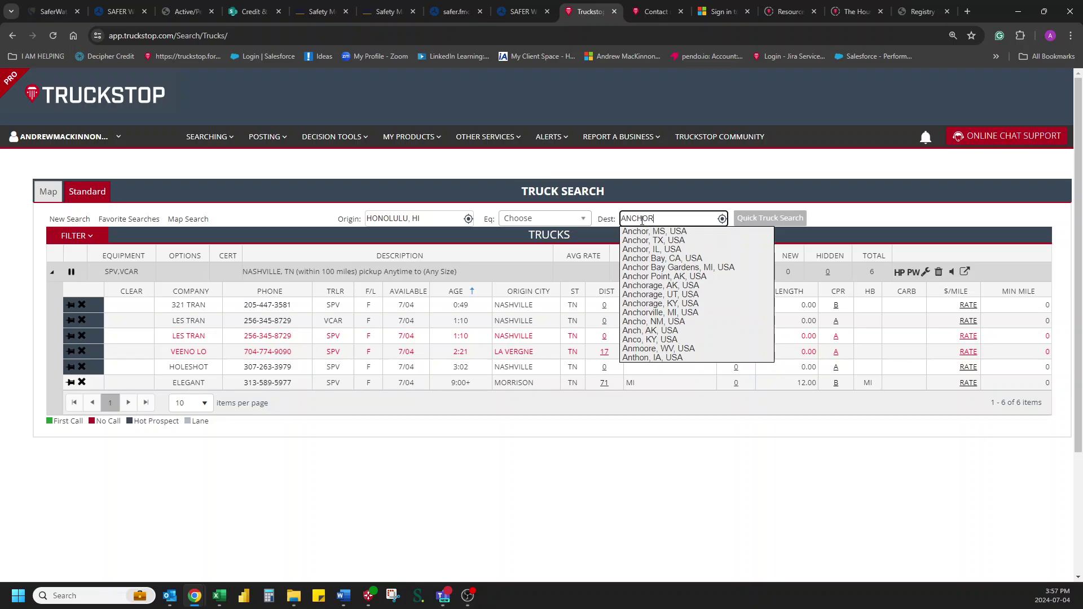
{"action": "left_click", "coordinate": [658, 286]}
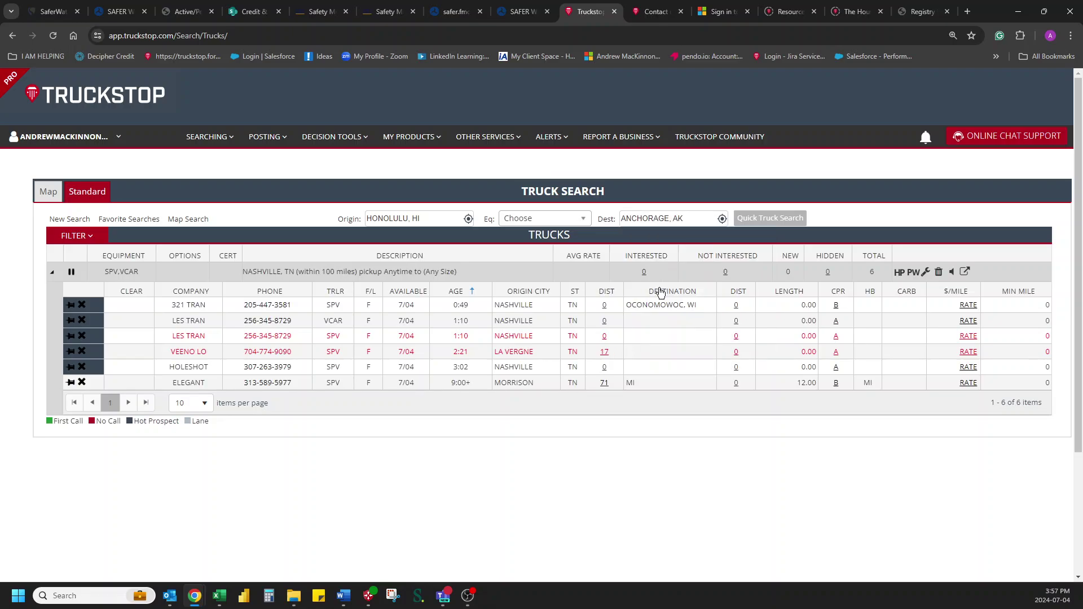
Choose SPV equipment and run the Honolulu–Anchorage truck search
{"action": "left_click", "coordinate": [551, 220]}
{"action": "type", "text": "s"}
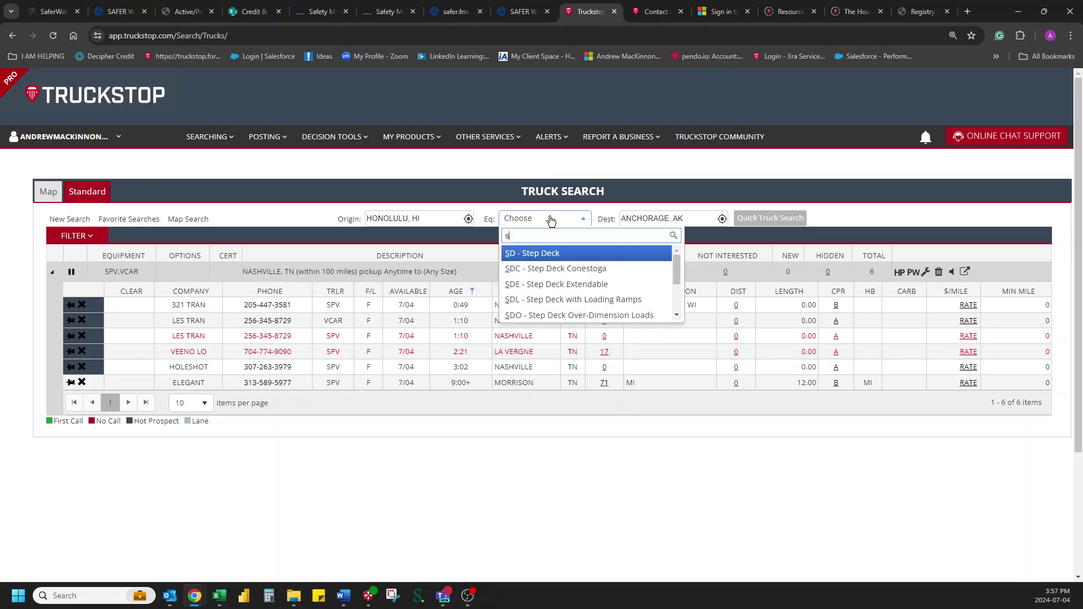
{"action": "type", "text": "pv"}
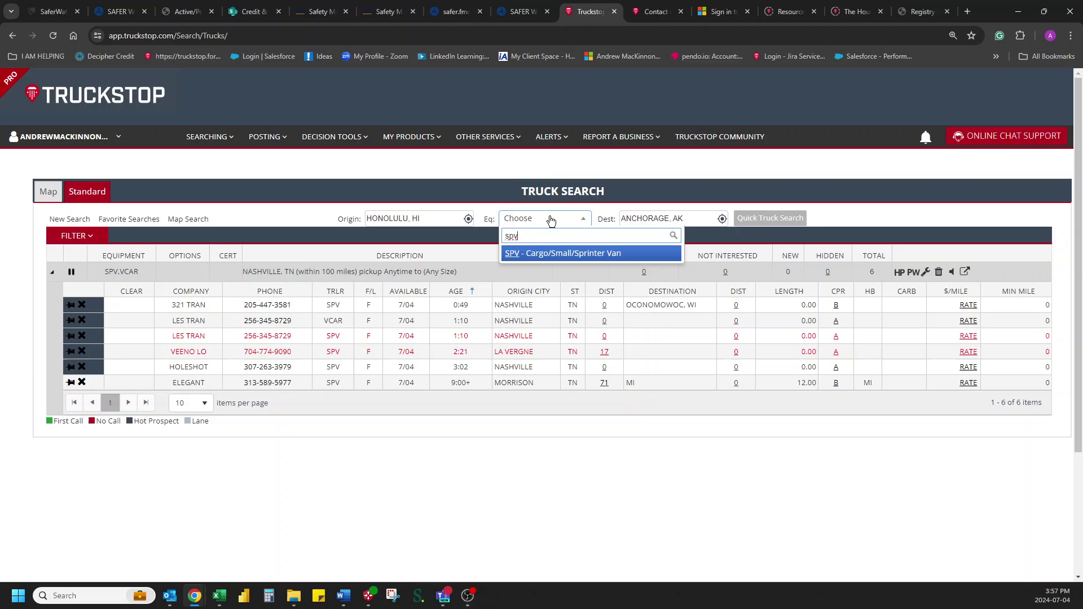
{"action": "left_click", "coordinate": [562, 252]}
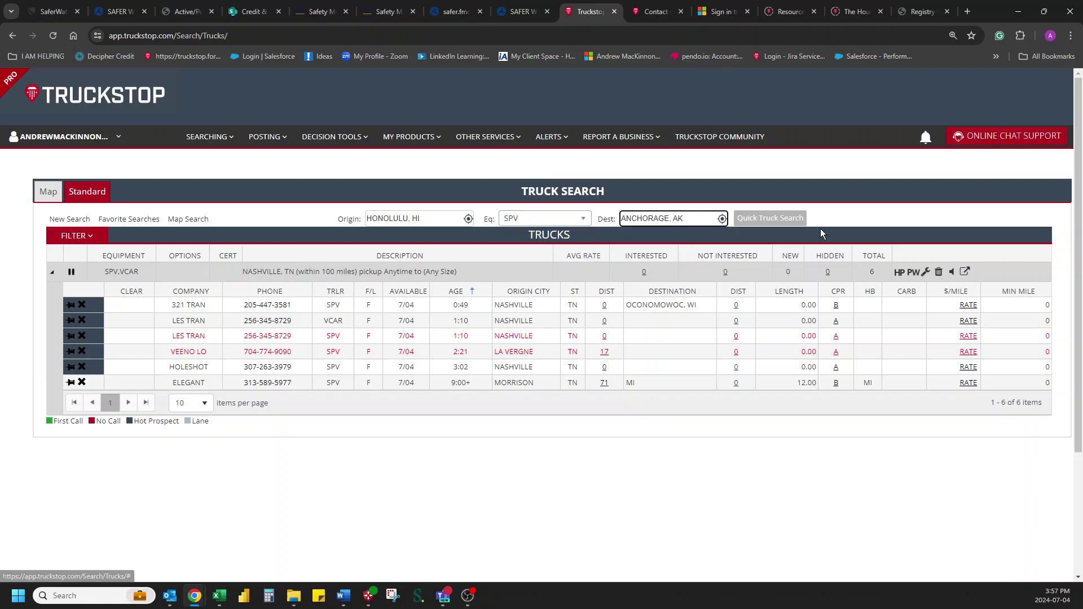
{"action": "left_click", "coordinate": [790, 223]}
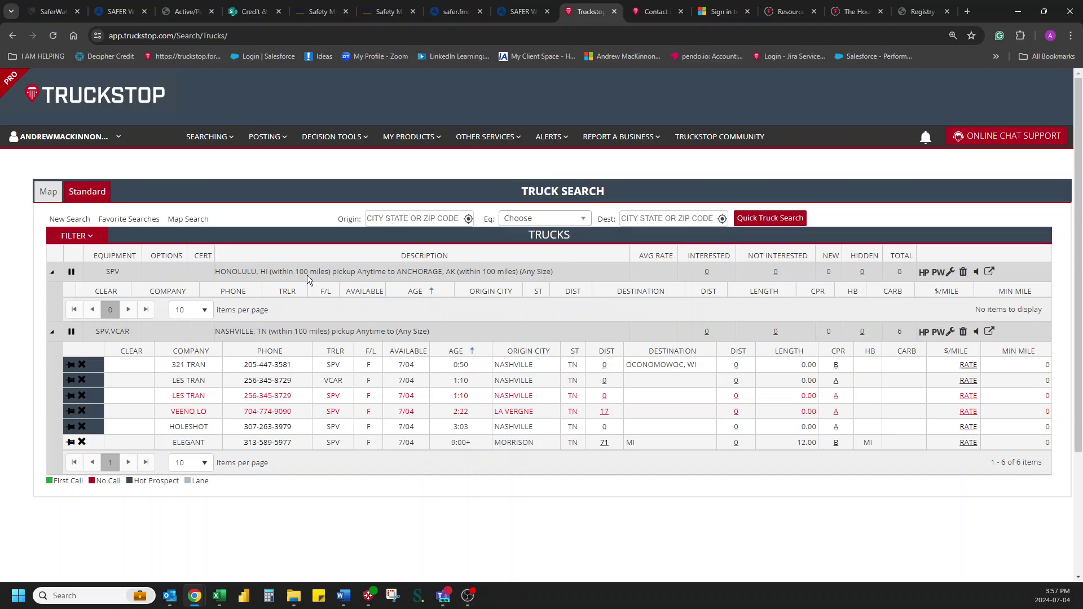
Collapse the Nashville search group and launch a load post from the Honolulu–Anchorage SPV search
{"action": "left_click", "coordinate": [53, 332]}
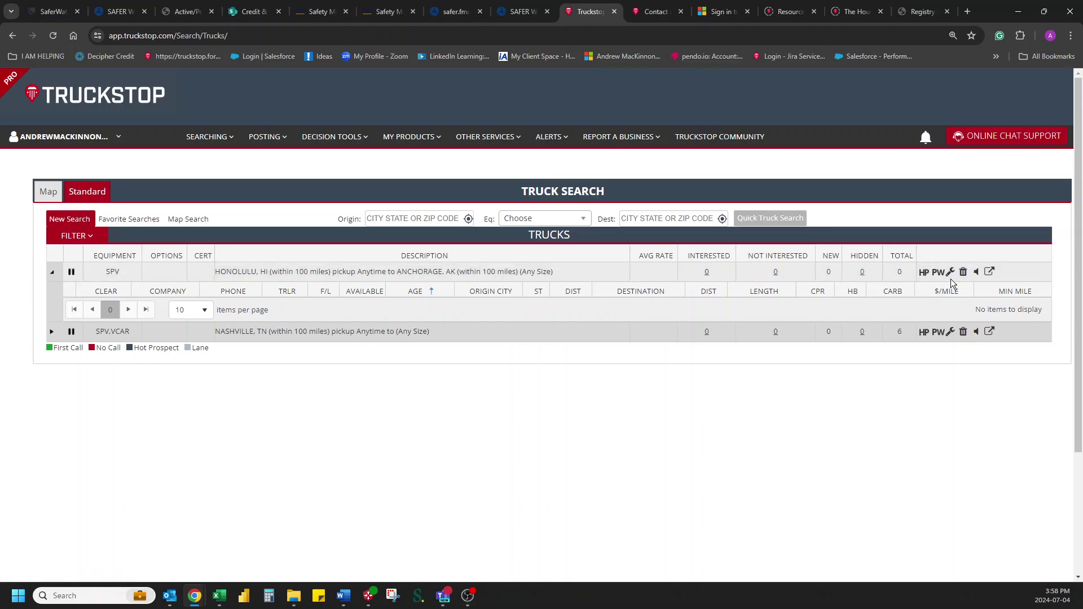
{"action": "left_click", "coordinate": [989, 273]}
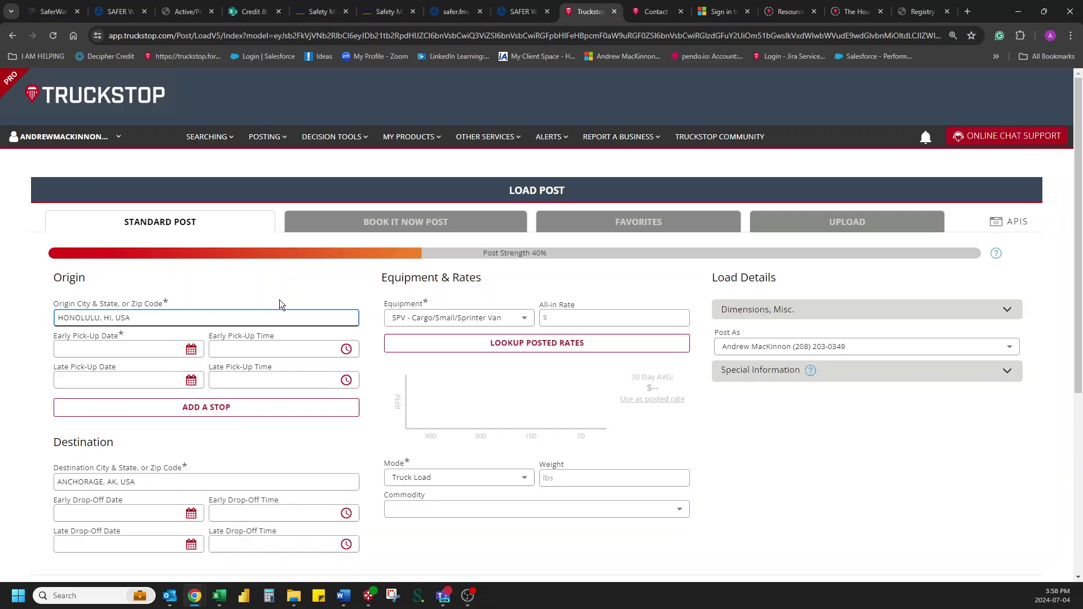
Enter a $1 all-in rate, 4 × 4 × 4 ft dimensions (64 cu.ft.) and 2 pallets
{"action": "left_click", "coordinate": [611, 319]}
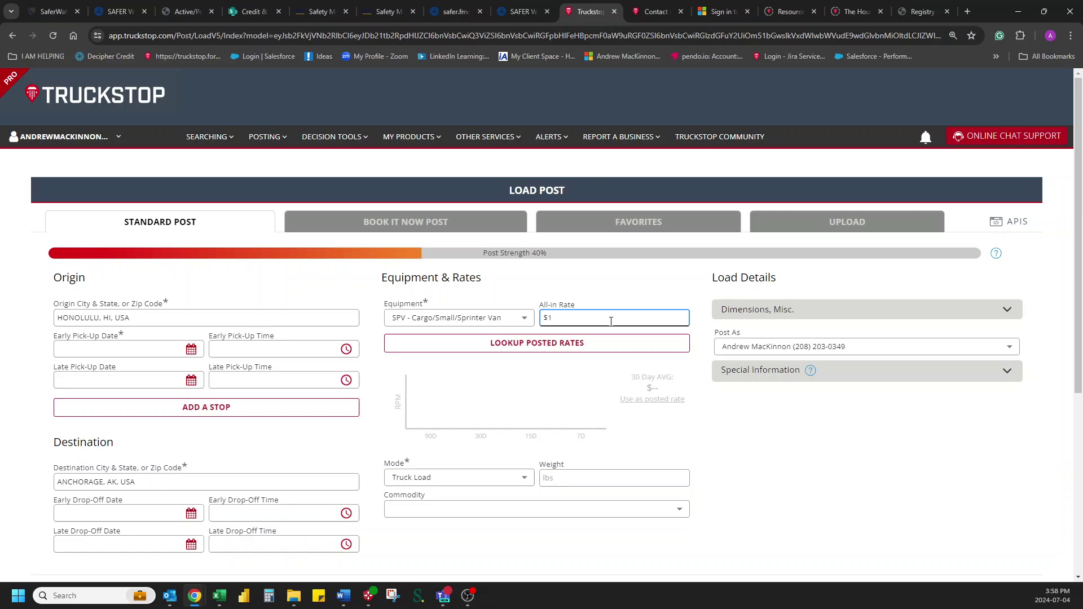
{"action": "type", "text": "1"}
{"action": "left_click", "coordinate": [815, 311]}
{"action": "left_click", "coordinate": [767, 352]}
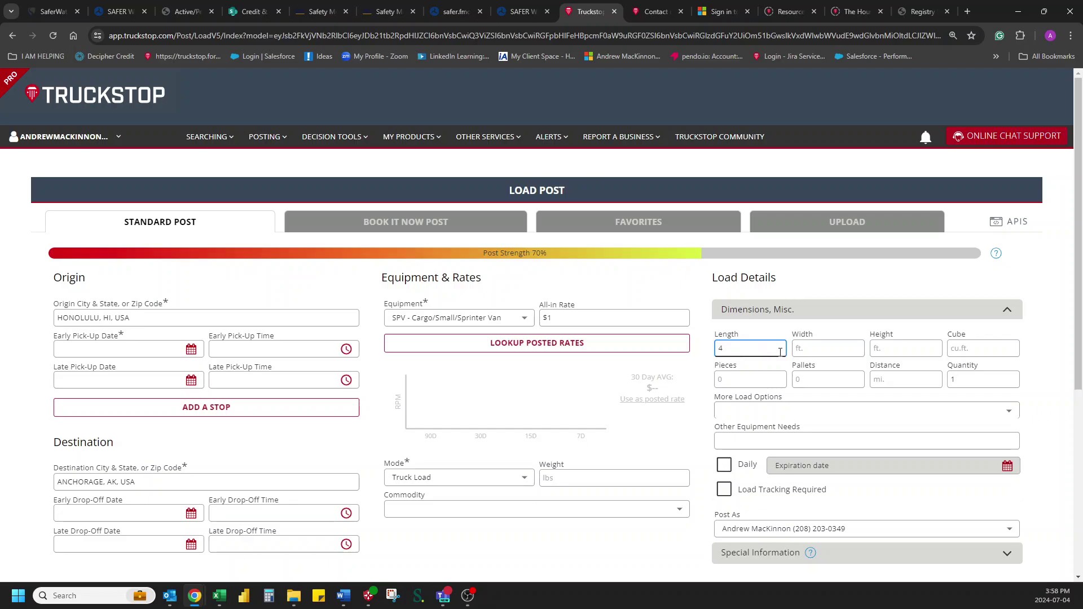
{"action": "left_click", "coordinate": [808, 350]}
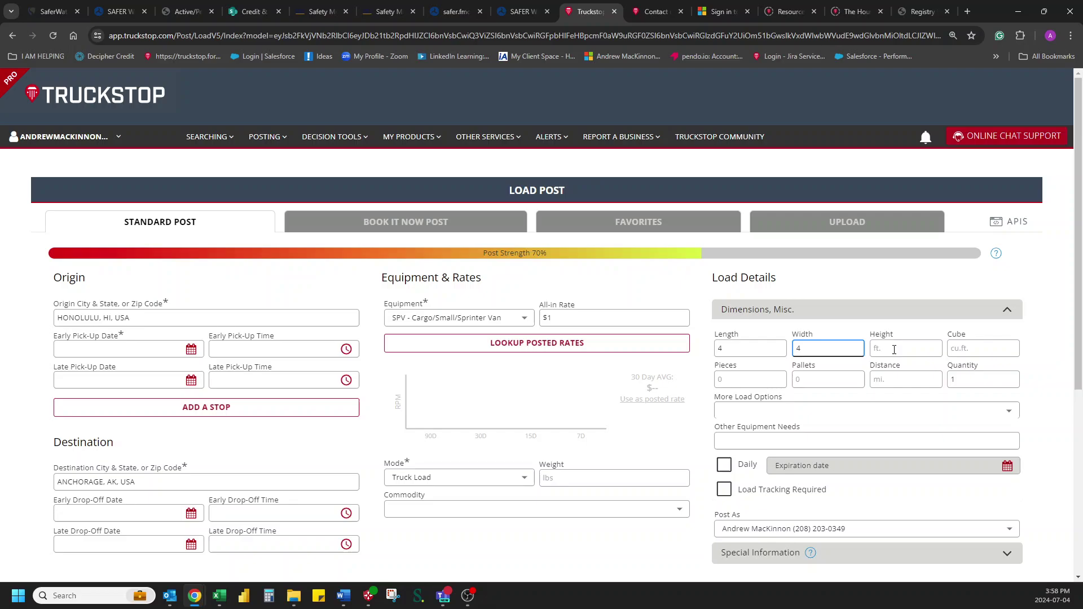
{"action": "left_click", "coordinate": [923, 347]}
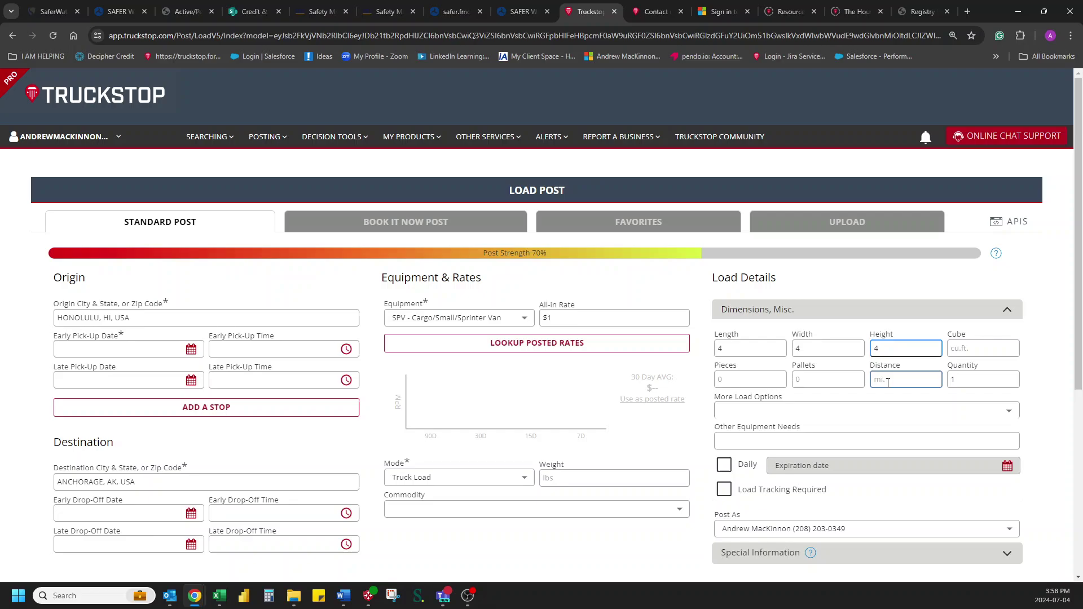
{"action": "key", "text": "Tab"}
{"action": "left_click", "coordinate": [801, 382]}
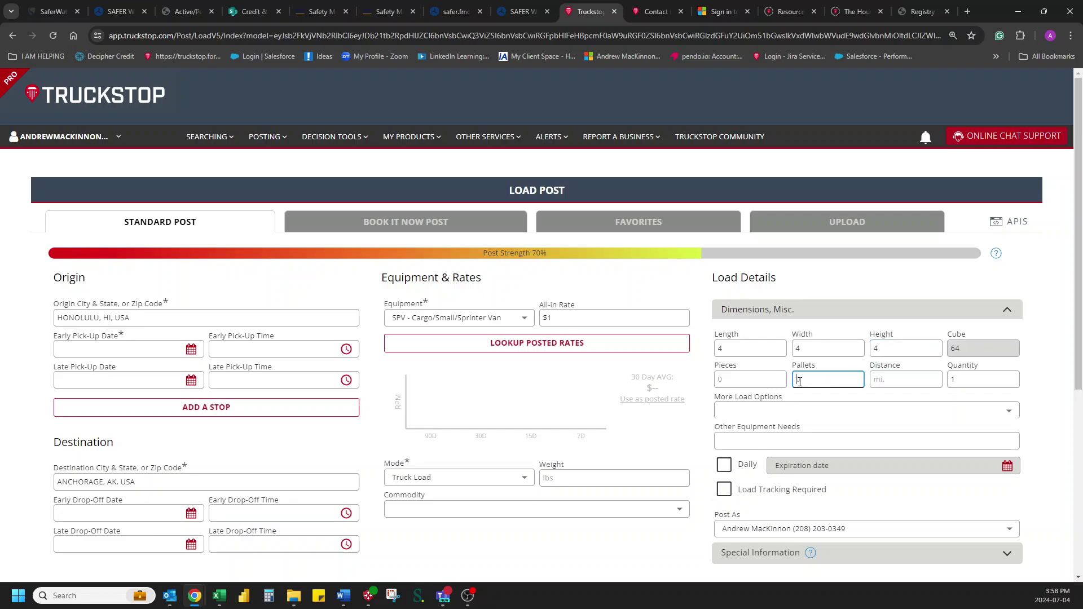
{"action": "left_click", "coordinate": [686, 434]}
{"action": "scroll", "coordinate": [682, 439], "scroll_direction": "down", "scroll_amount": 3}
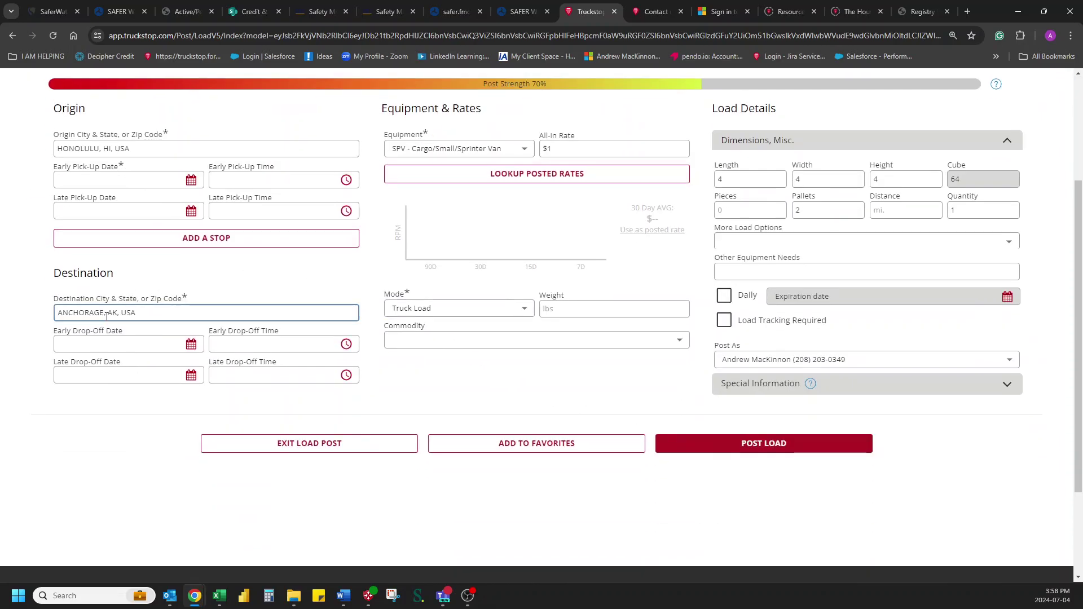
Set the early pick-up to July 4 at 12:00 PM
{"action": "left_click", "coordinate": [146, 186]}
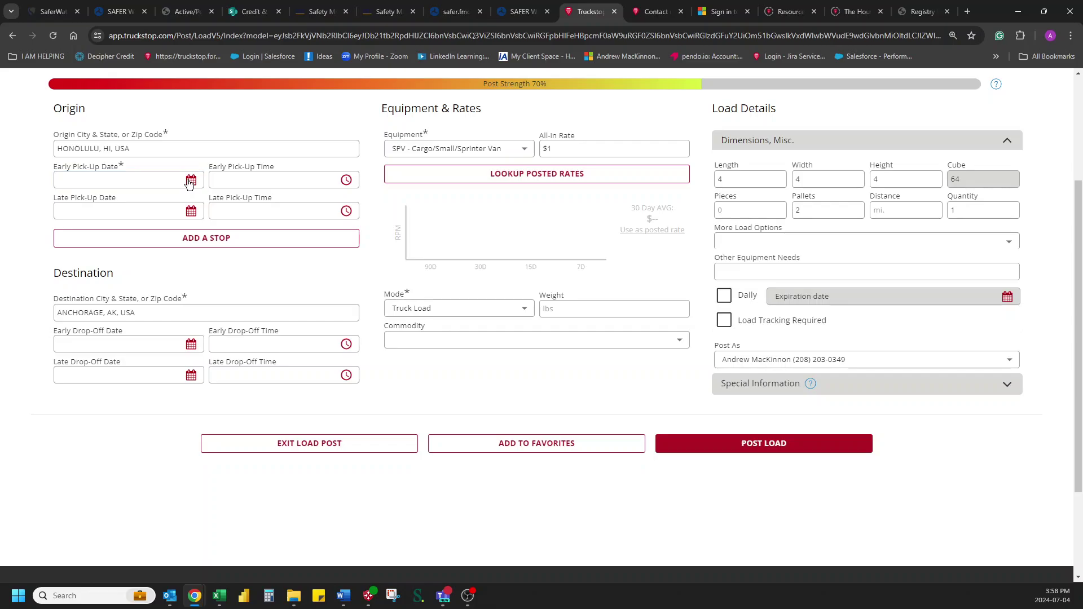
{"action": "left_click", "coordinate": [186, 180]}
{"action": "left_click", "coordinate": [176, 237]}
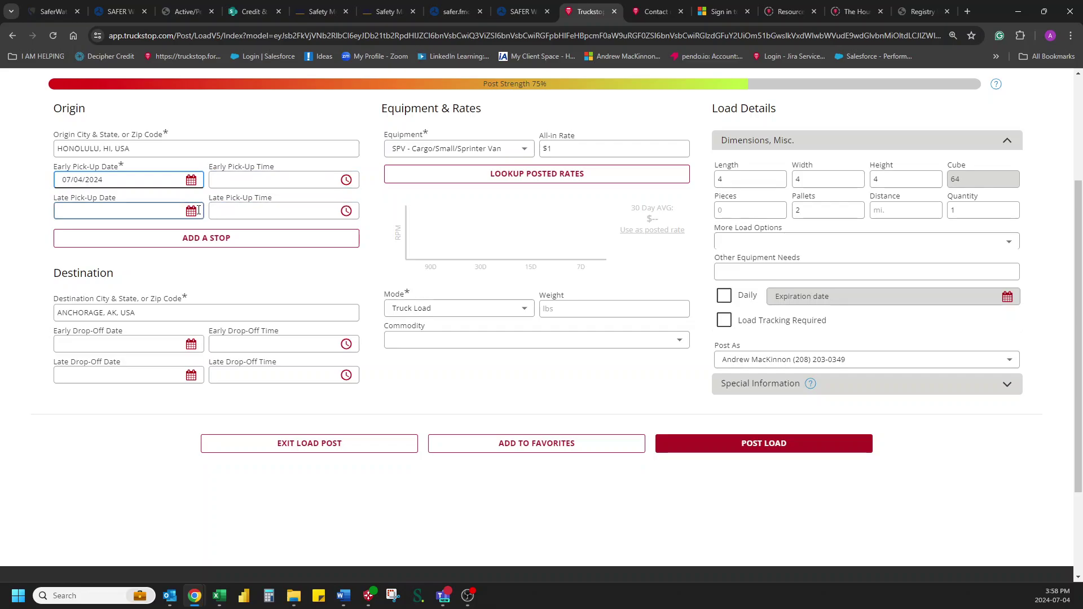
{"action": "left_click", "coordinate": [266, 178]}
{"action": "left_click", "coordinate": [267, 178]}
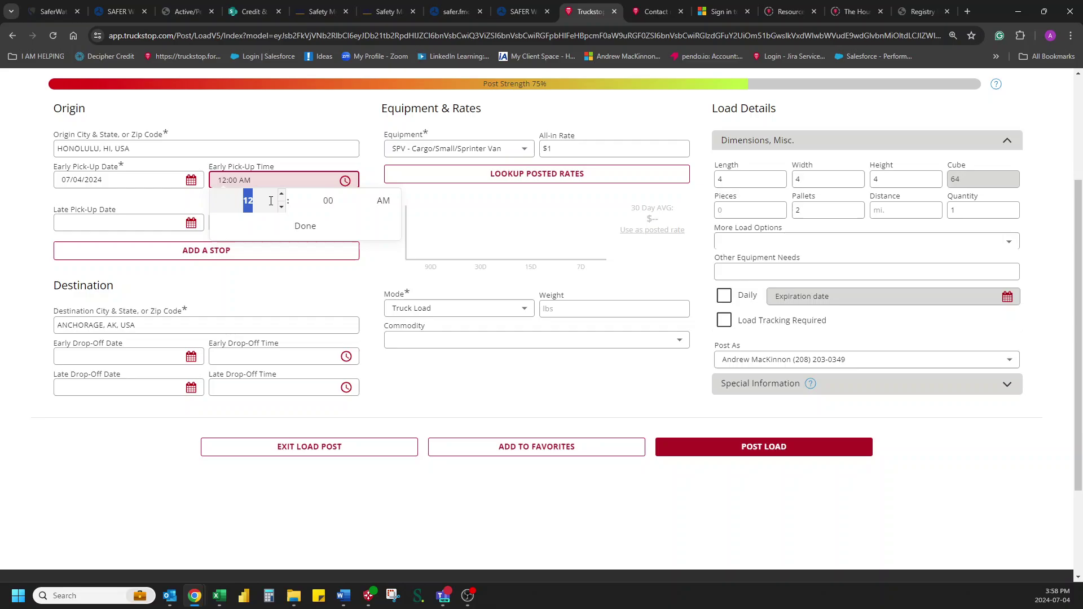
{"action": "left_click", "coordinate": [317, 227]}
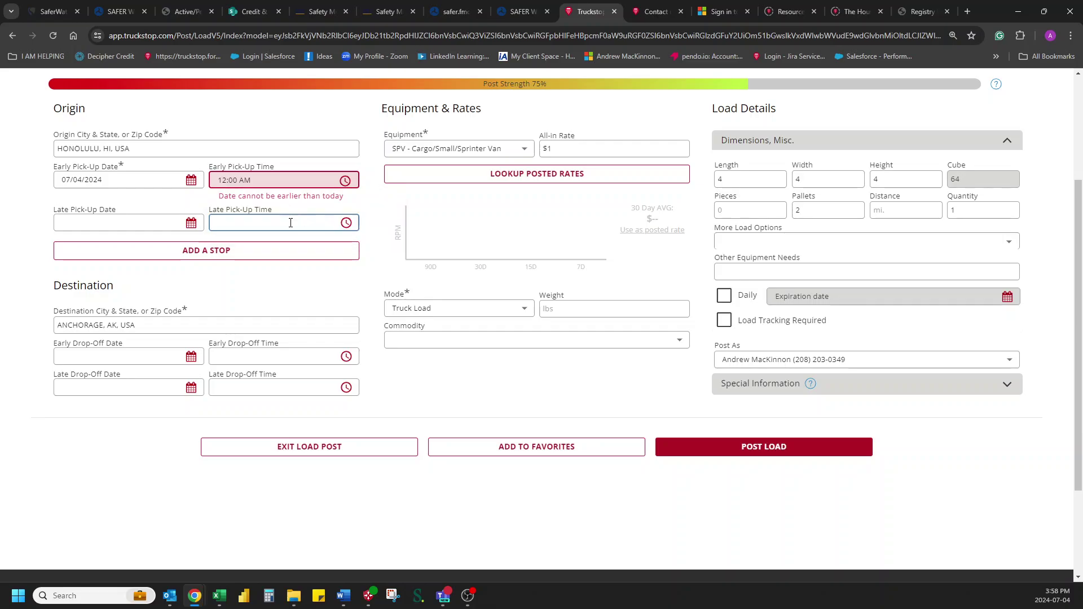
{"action": "left_click", "coordinate": [345, 181]}
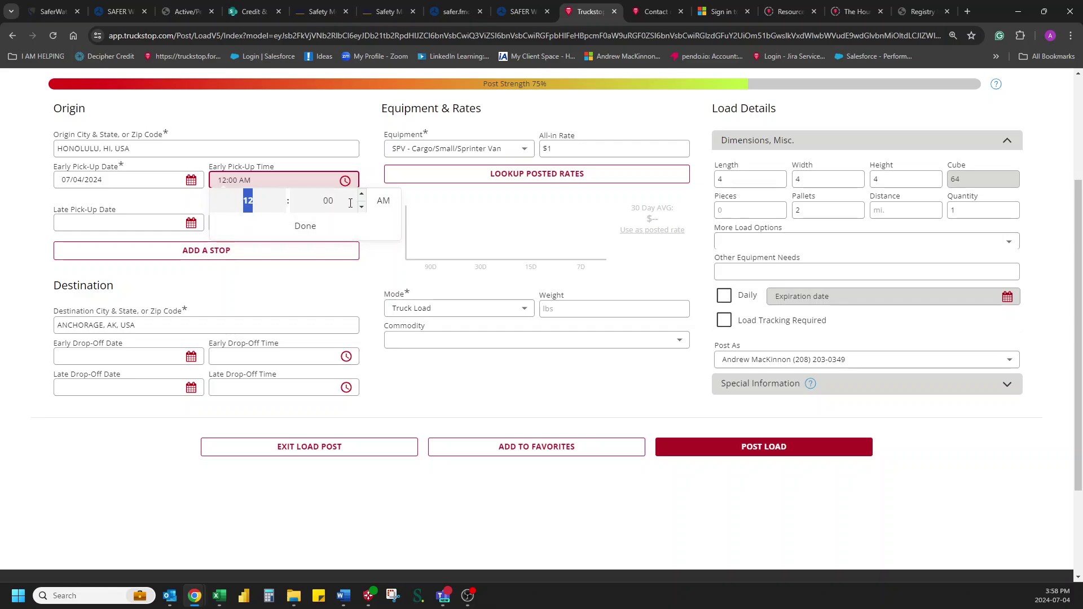
{"action": "left_click", "coordinate": [377, 202]}
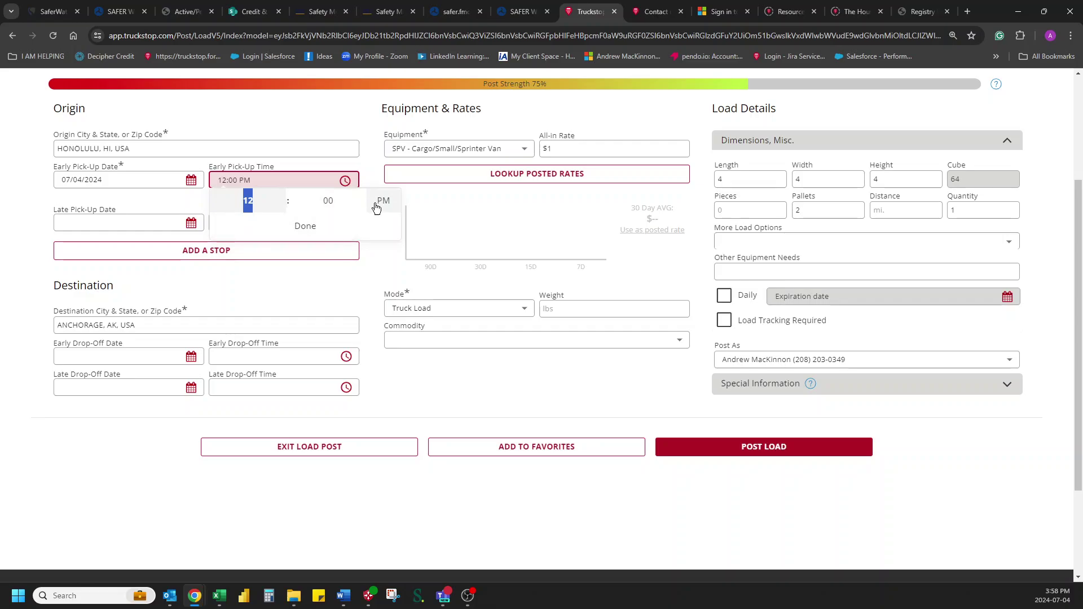
{"action": "left_click", "coordinate": [305, 226]}
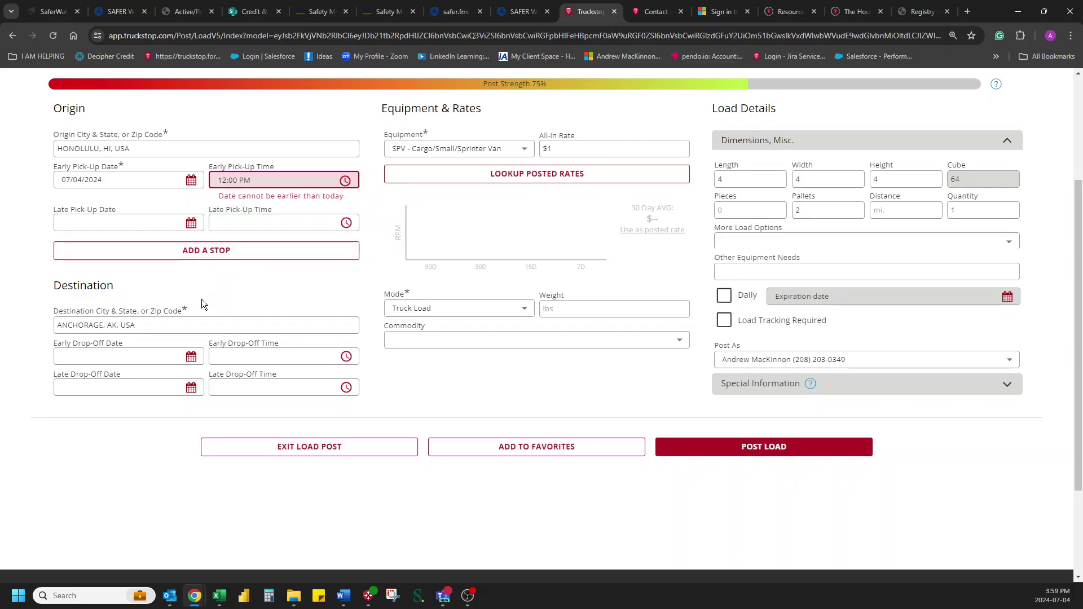
Set the early drop-off to July 5 at 12:00 AM
{"action": "left_click", "coordinate": [171, 354]}
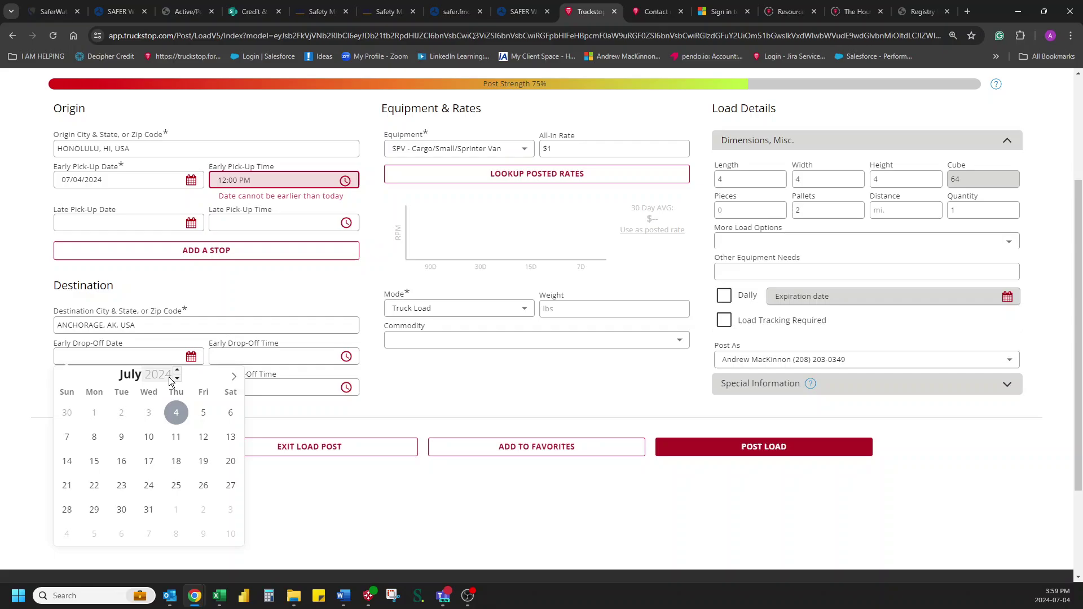
{"action": "left_click", "coordinate": [204, 413]}
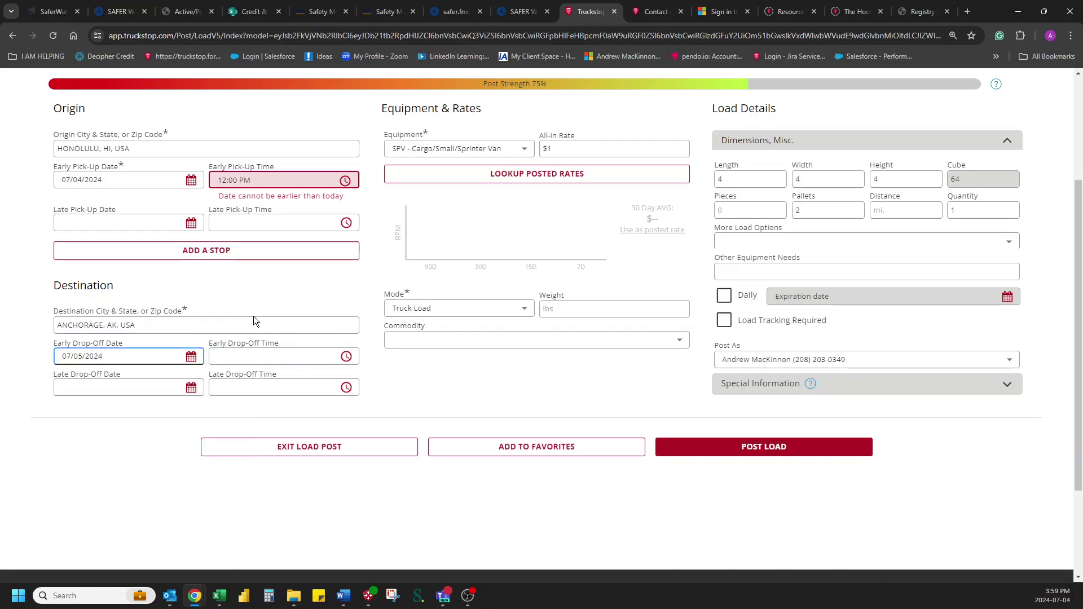
{"action": "left_click", "coordinate": [259, 357]}
{"action": "left_click", "coordinate": [292, 408]}
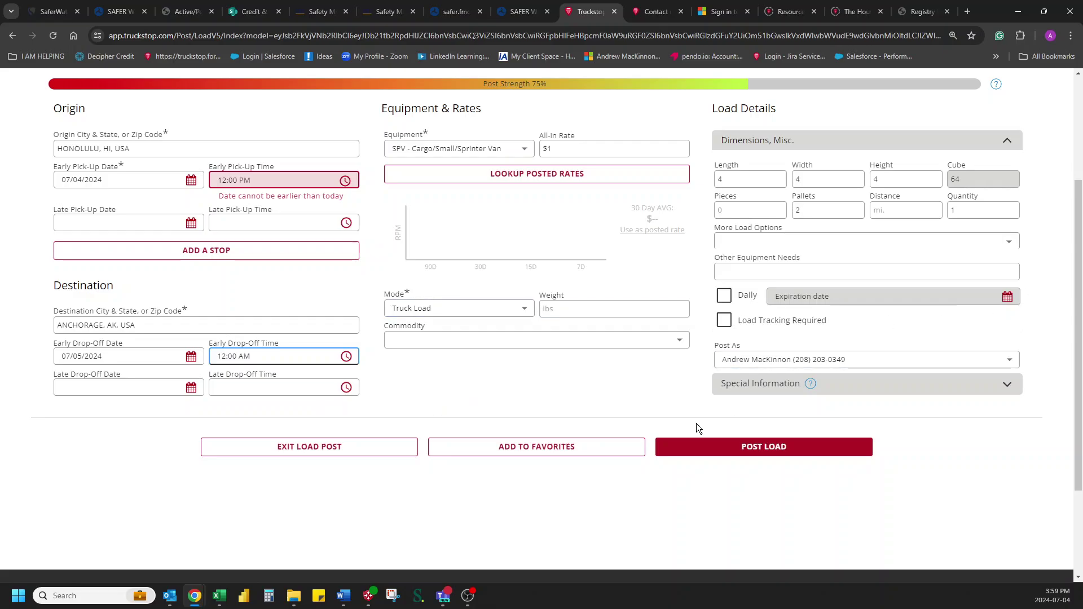
Attempt to post the load, then reopen the early pick-up time picker to fix the time error
{"action": "scroll", "coordinate": [681, 413], "scroll_direction": "up", "scroll_amount": 2}
{"action": "scroll", "coordinate": [658, 316], "scroll_direction": "up", "scroll_amount": 1}
{"action": "scroll", "coordinate": [658, 316], "scroll_direction": "down", "scroll_amount": 3}
{"action": "scroll", "coordinate": [658, 316], "scroll_direction": "up", "scroll_amount": 3}
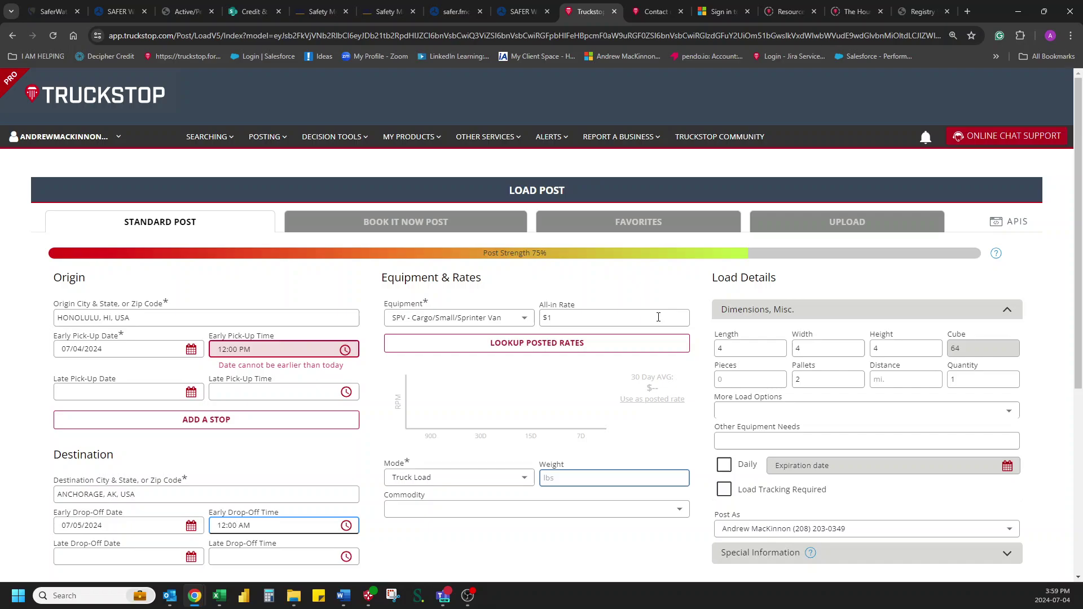
{"action": "left_click", "coordinate": [894, 380]}
{"action": "scroll", "coordinate": [702, 373], "scroll_direction": "down", "scroll_amount": 3}
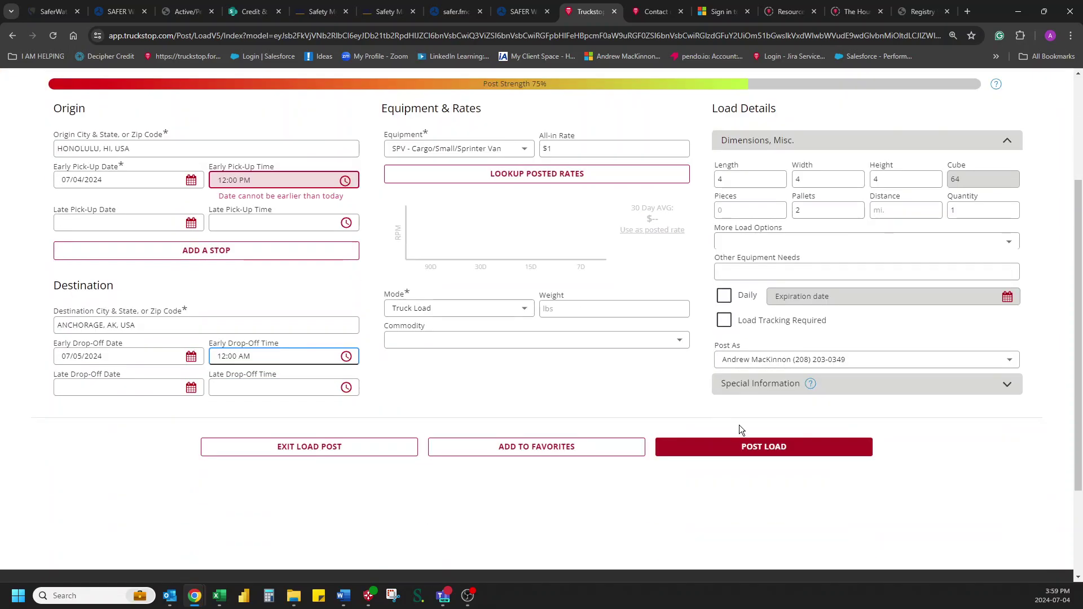
{"action": "left_click", "coordinate": [755, 450]}
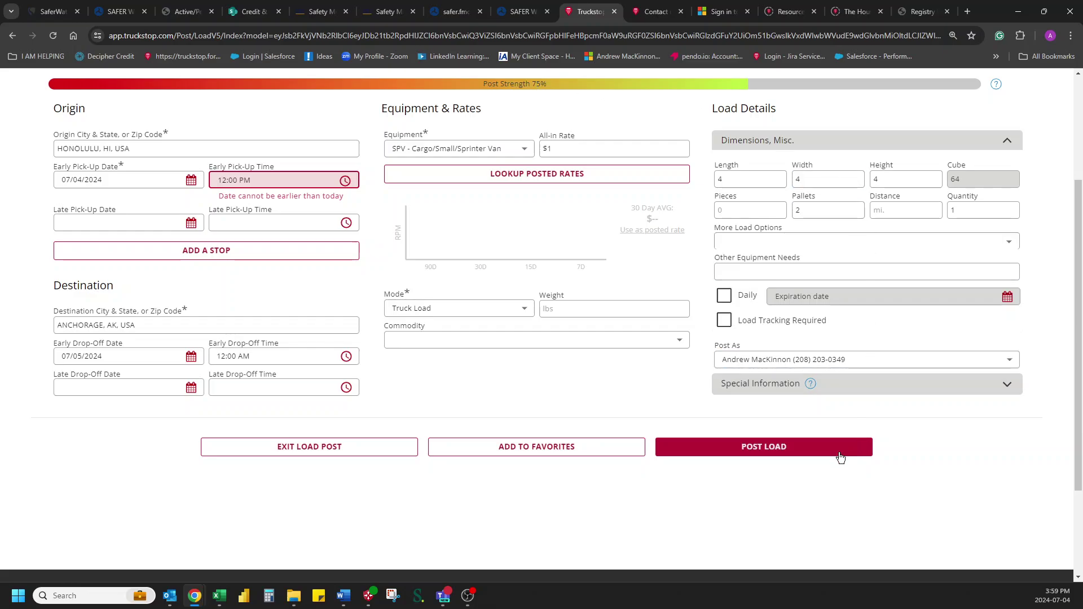
{"action": "left_click", "coordinate": [328, 186]}
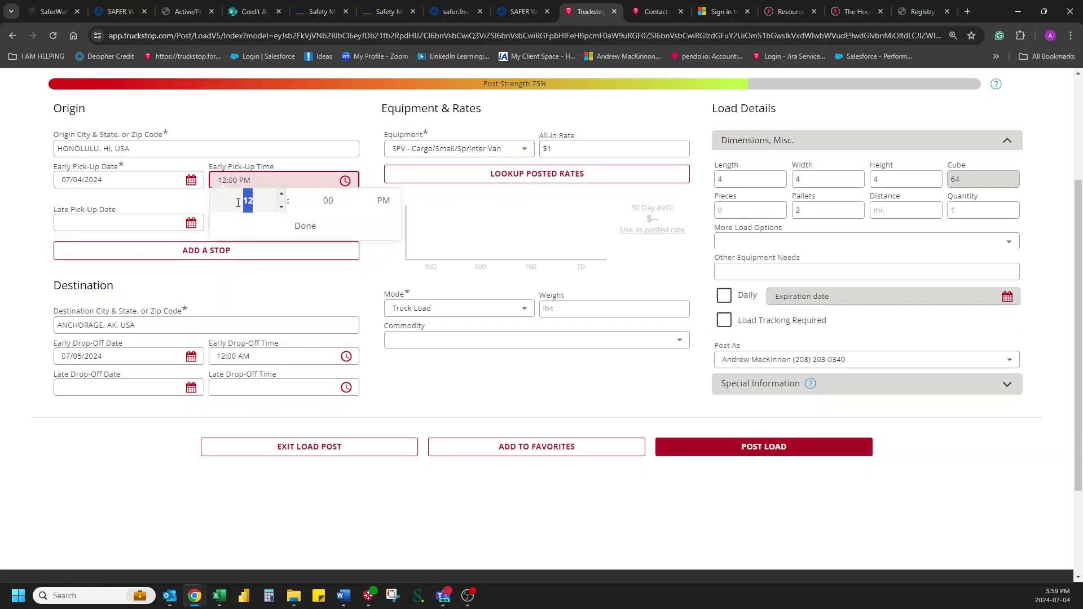
{"action": "scroll", "coordinate": [281, 197], "scroll_direction": "up", "scroll_amount": 4}
Change the early pick-up to 5:00 PM and post the load, acknowledging the Late Load Post notice
{"action": "left_click", "coordinate": [282, 194]}
{"action": "left_click", "coordinate": [297, 228]}
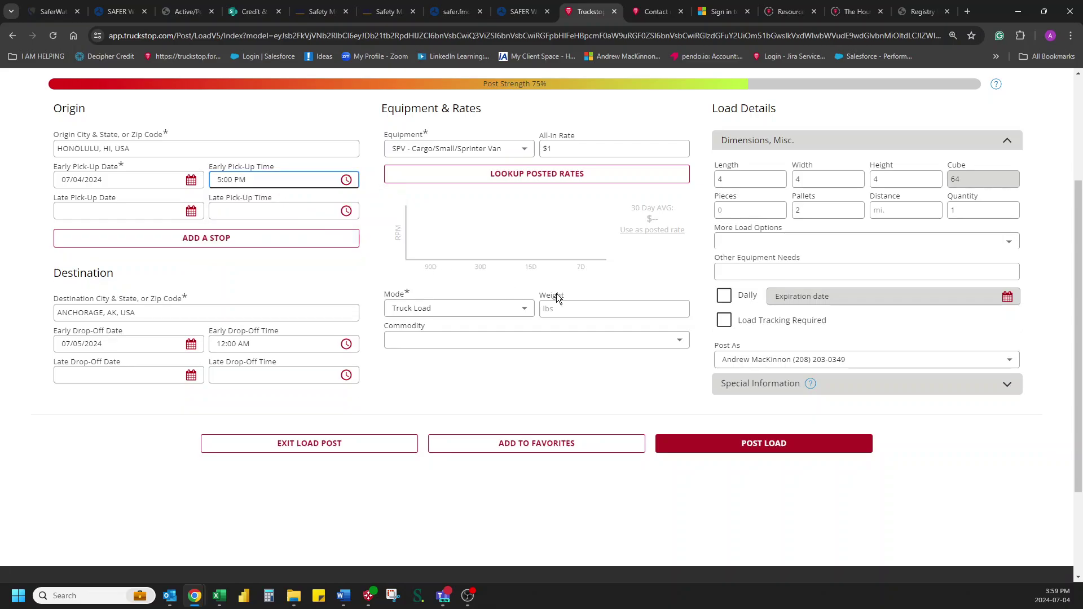
{"action": "left_click", "coordinate": [787, 449]}
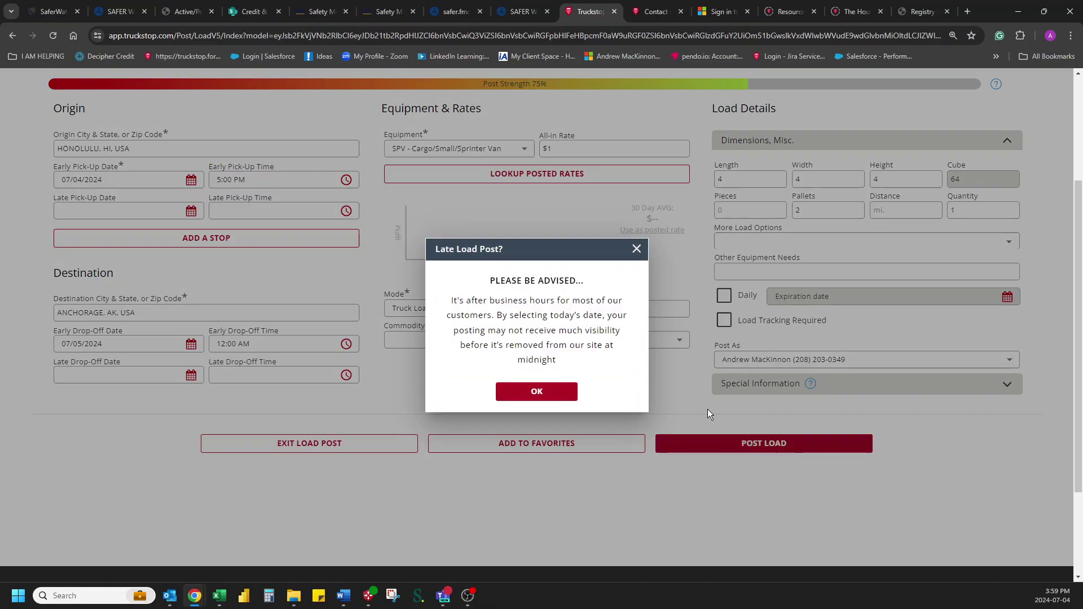
{"action": "left_click", "coordinate": [546, 393]}
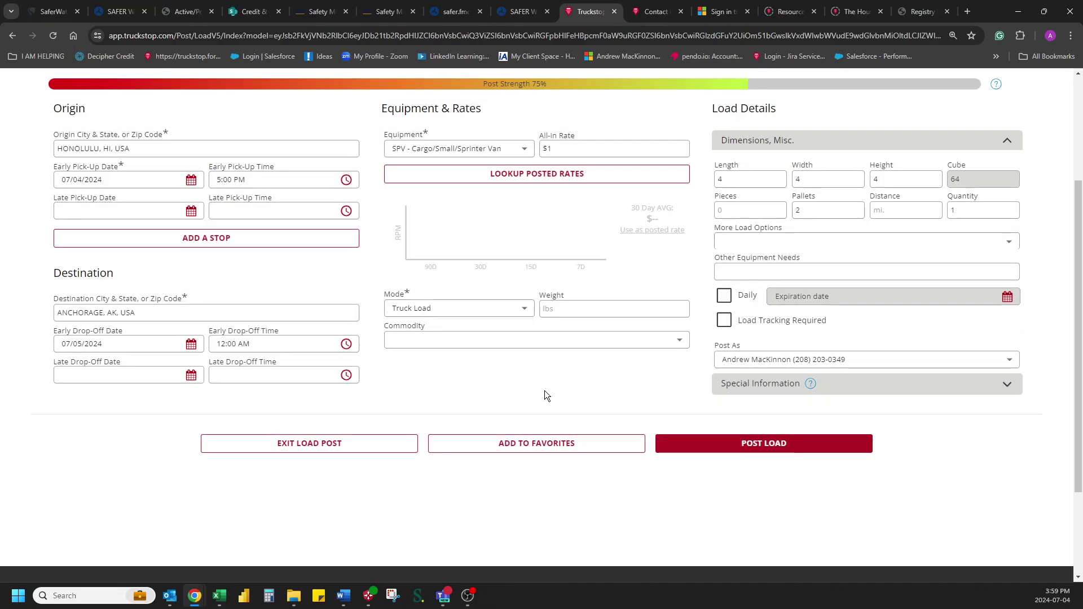
{"action": "left_click", "coordinate": [728, 440]}
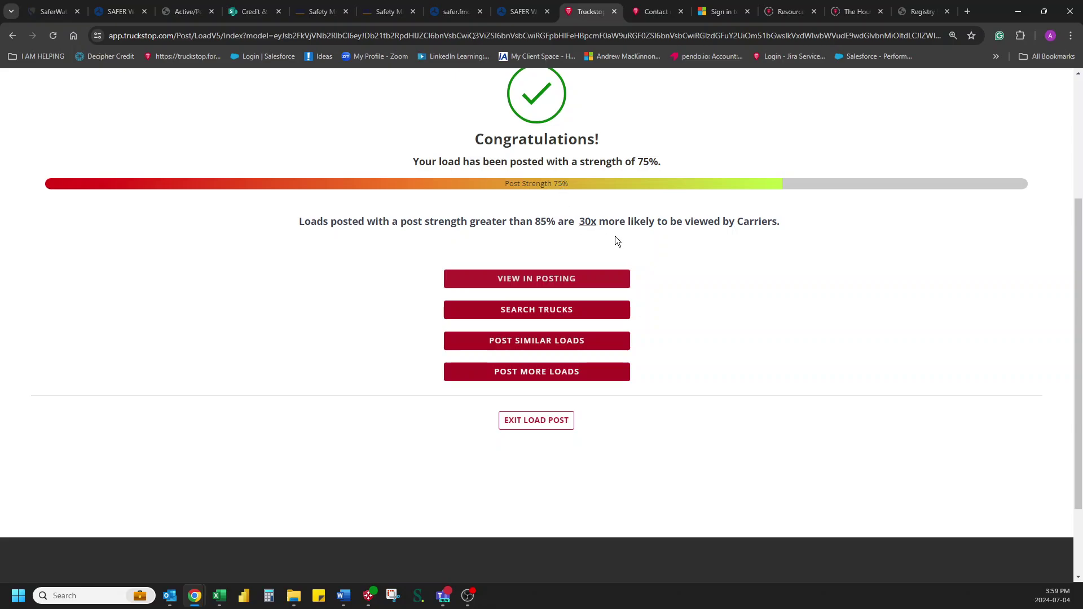
Expand the $1 Honolulu–Anchorage SPV load in Load Manager, then delete it so it shows Deleted
{"action": "left_click", "coordinate": [545, 280]}
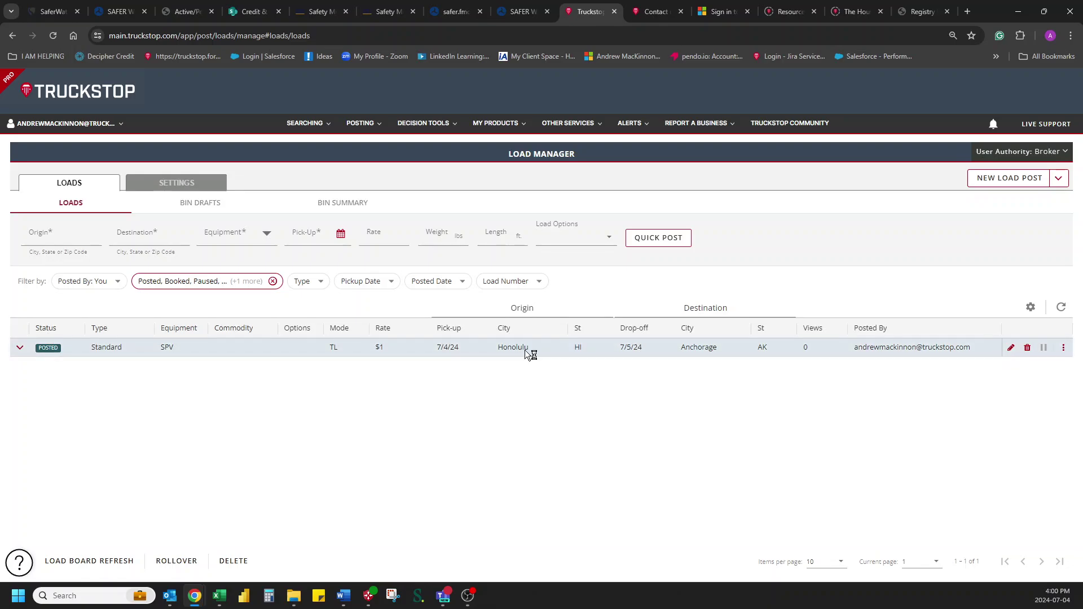
{"action": "left_click", "coordinate": [282, 347]}
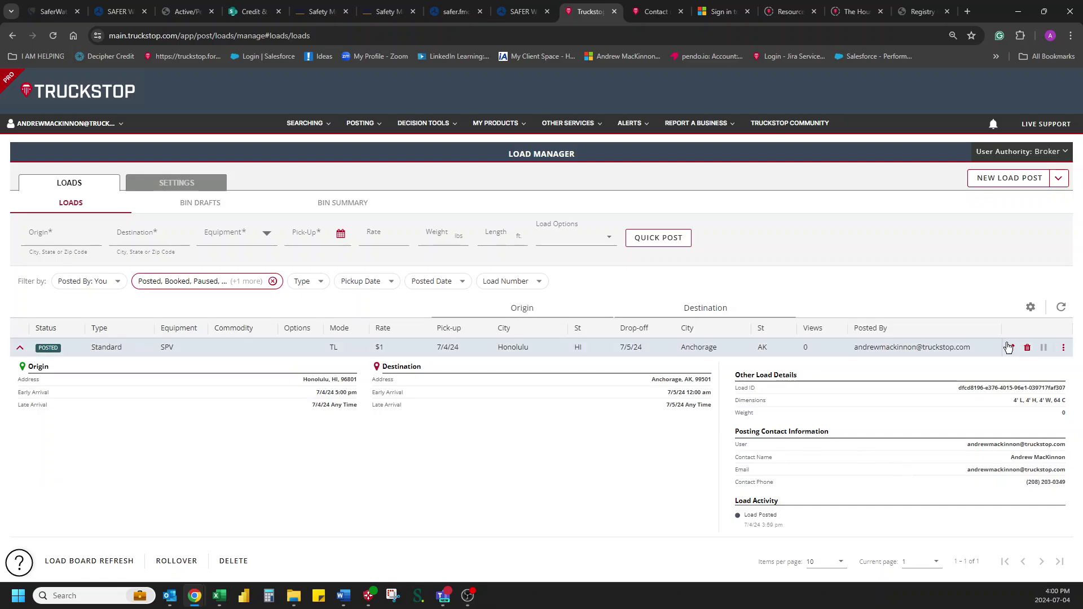
{"action": "left_click", "coordinate": [1028, 350]}
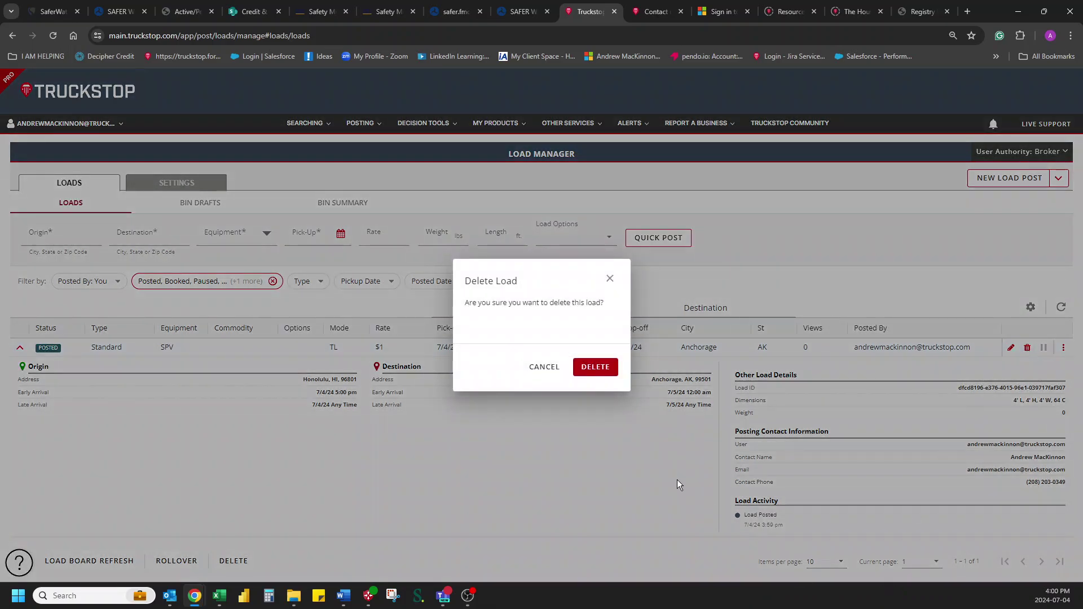
{"action": "left_click", "coordinate": [616, 369]}
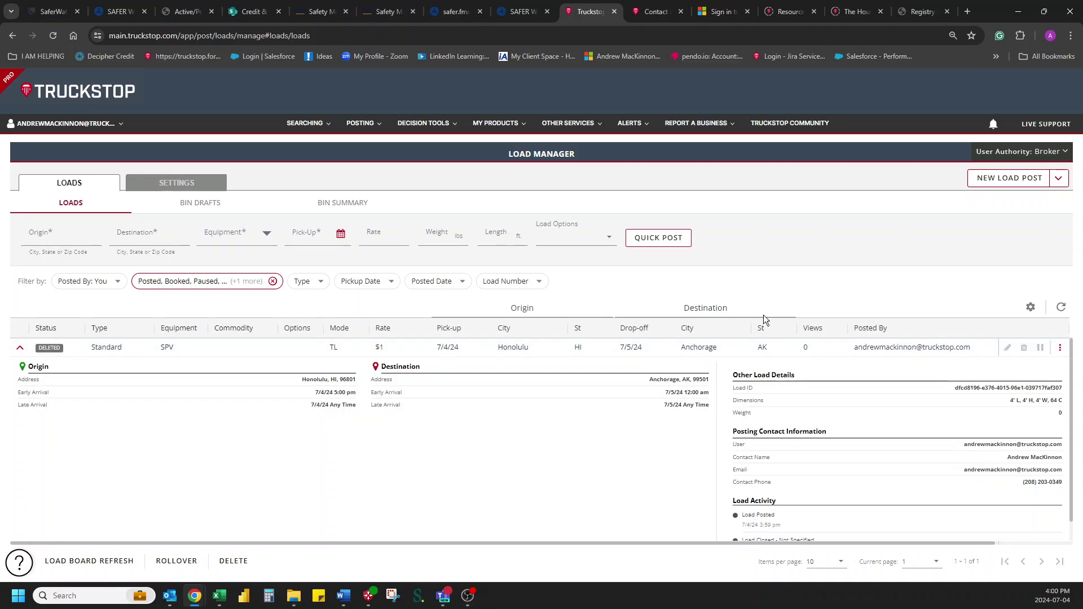
{"action": "left_click", "coordinate": [1060, 348]}
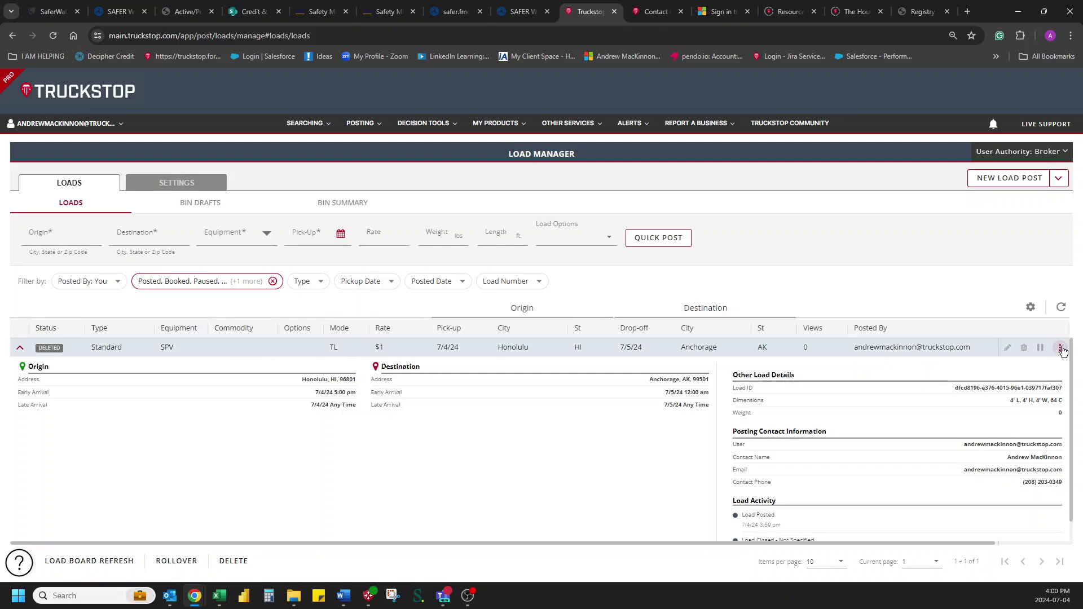
{"action": "left_click", "coordinate": [902, 276]}
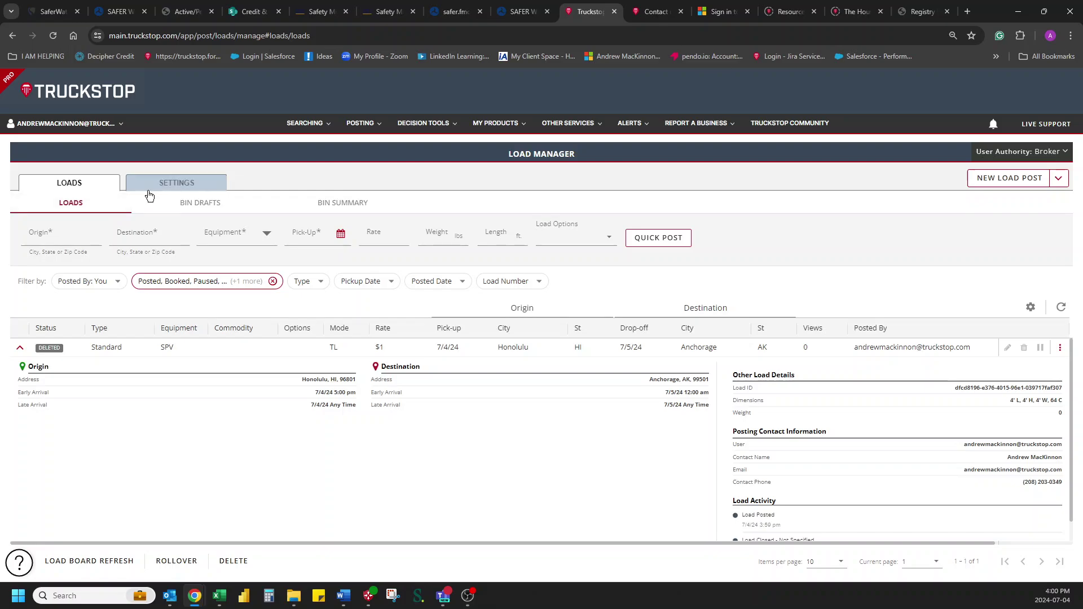
Check that Bin Drafts and Load Manager are empty, then go to the Truck Search page
{"action": "left_click", "coordinate": [189, 205]}
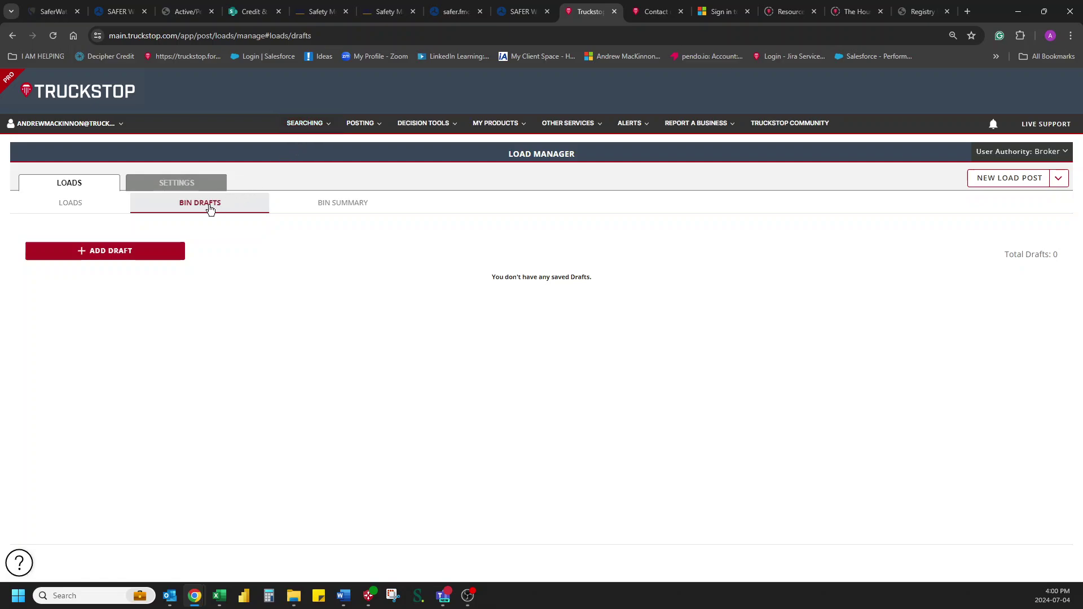
{"action": "left_click", "coordinate": [359, 125]}
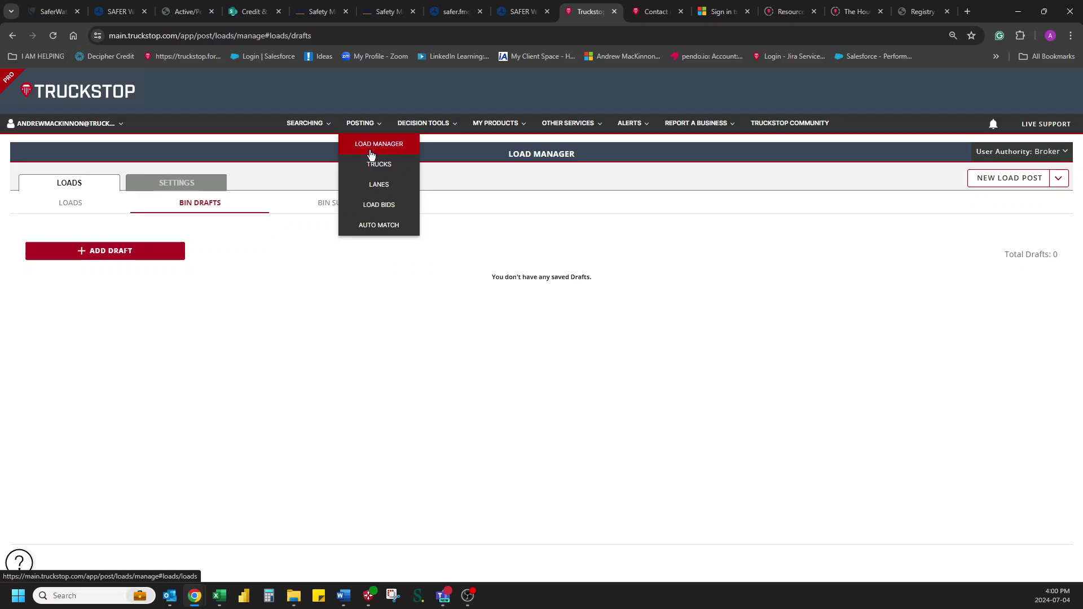
{"action": "left_click", "coordinate": [370, 155]}
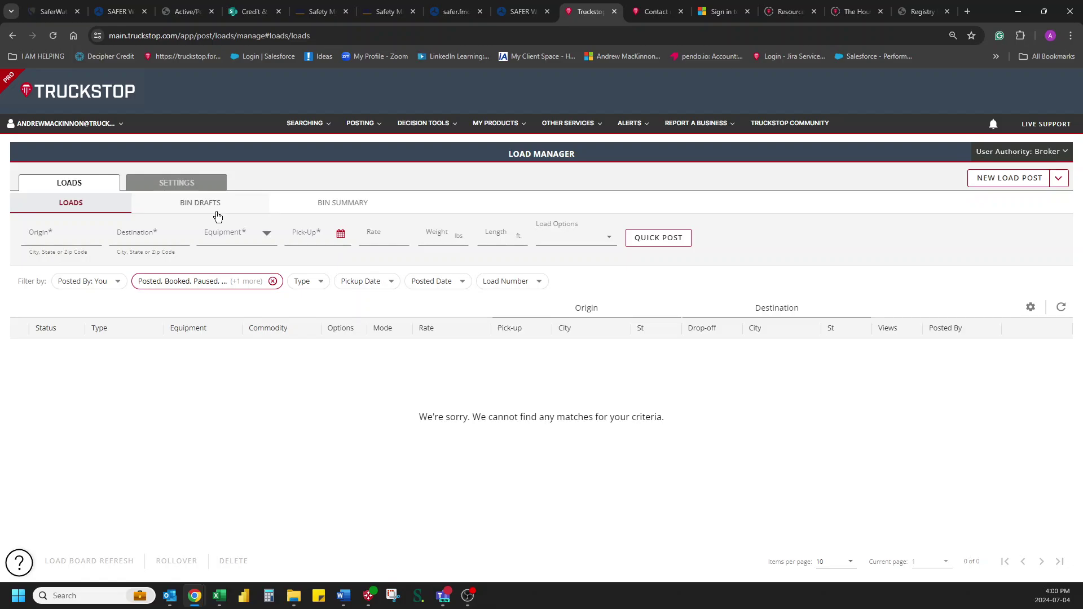
{"action": "left_click", "coordinate": [305, 123]}
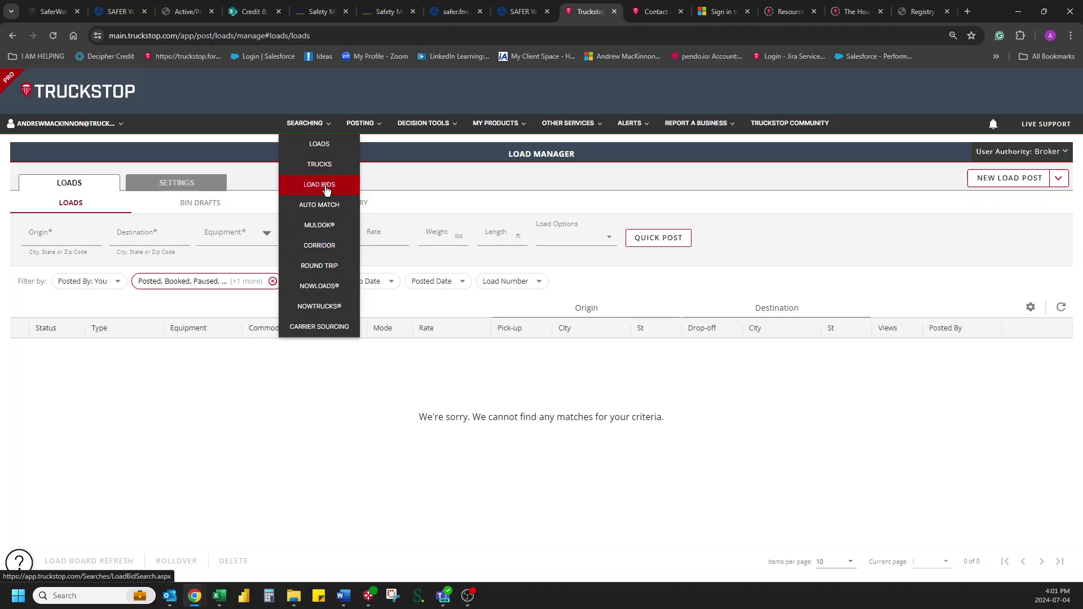
{"action": "left_click", "coordinate": [322, 164]}
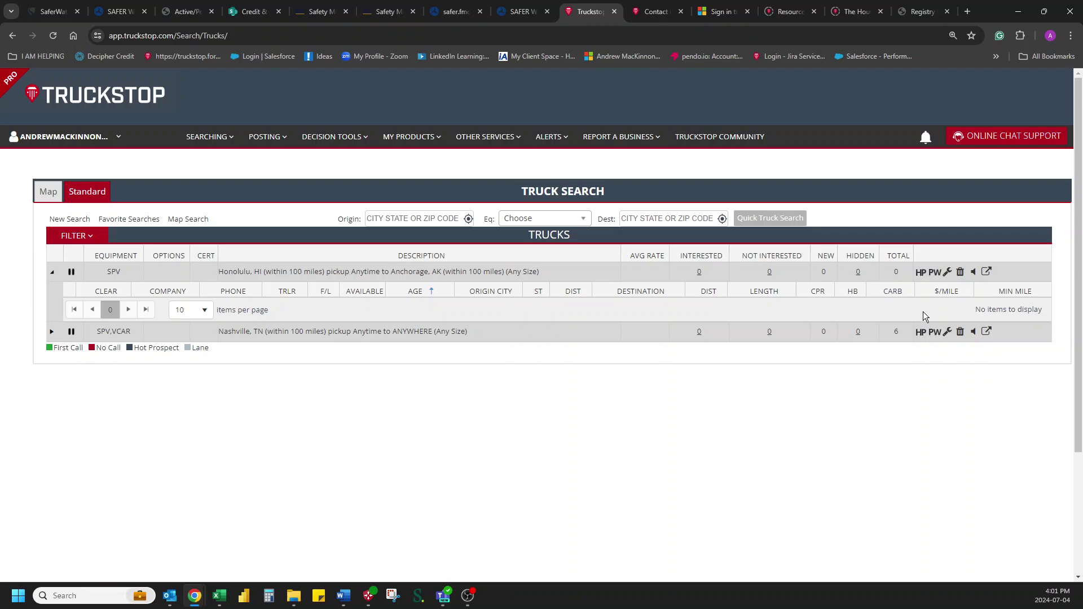
Expand the Nashville search's six trucks, start a load post, then discard it for Book It Now
{"action": "left_click", "coordinate": [51, 333]}
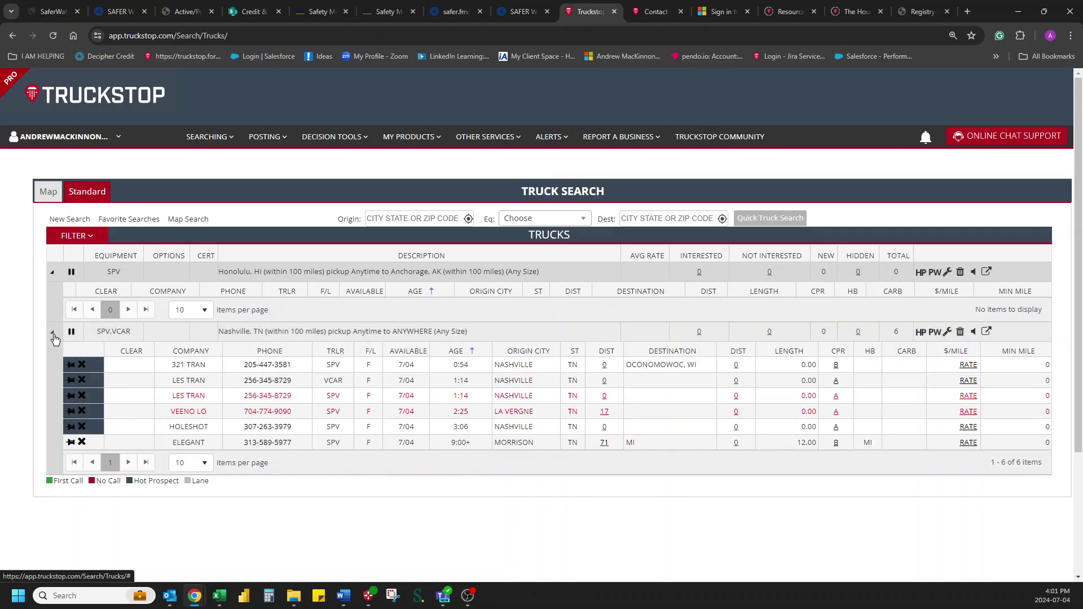
{"action": "left_click", "coordinate": [988, 334]}
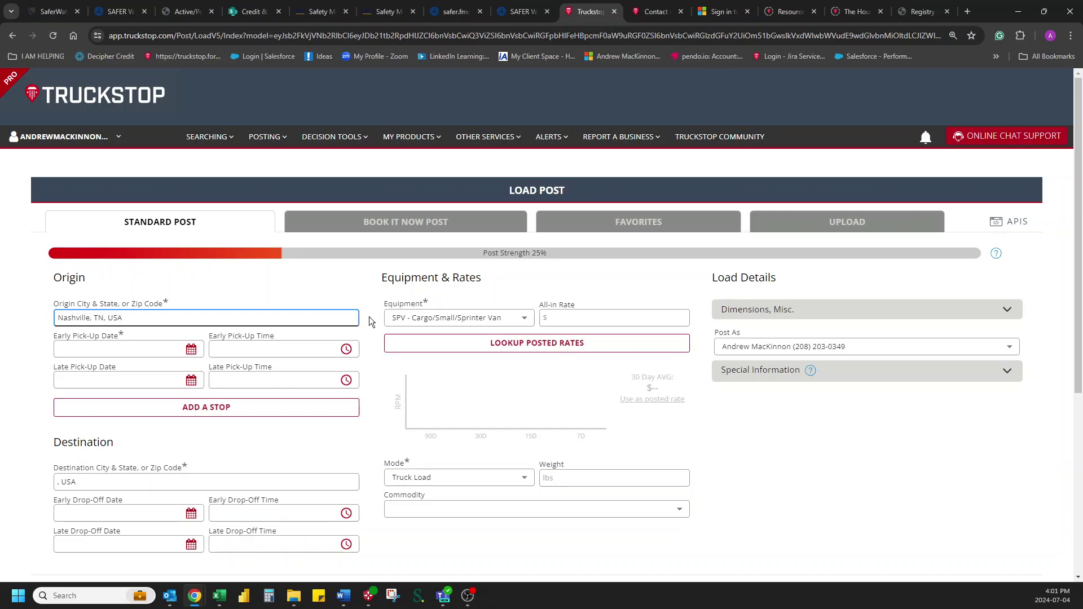
{"action": "left_click", "coordinate": [365, 229]}
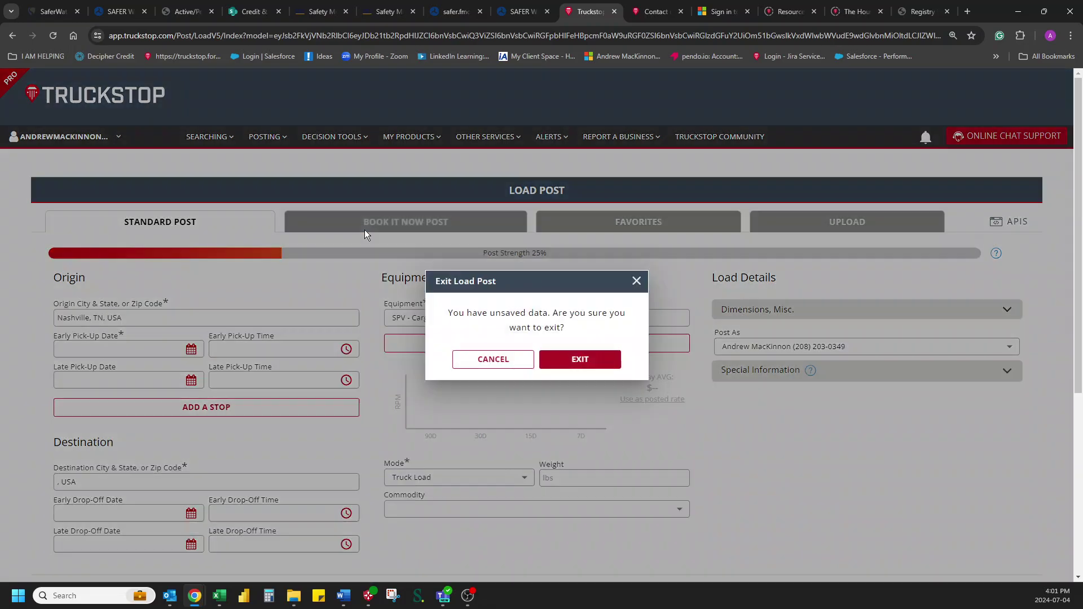
{"action": "left_click", "coordinate": [593, 364]}
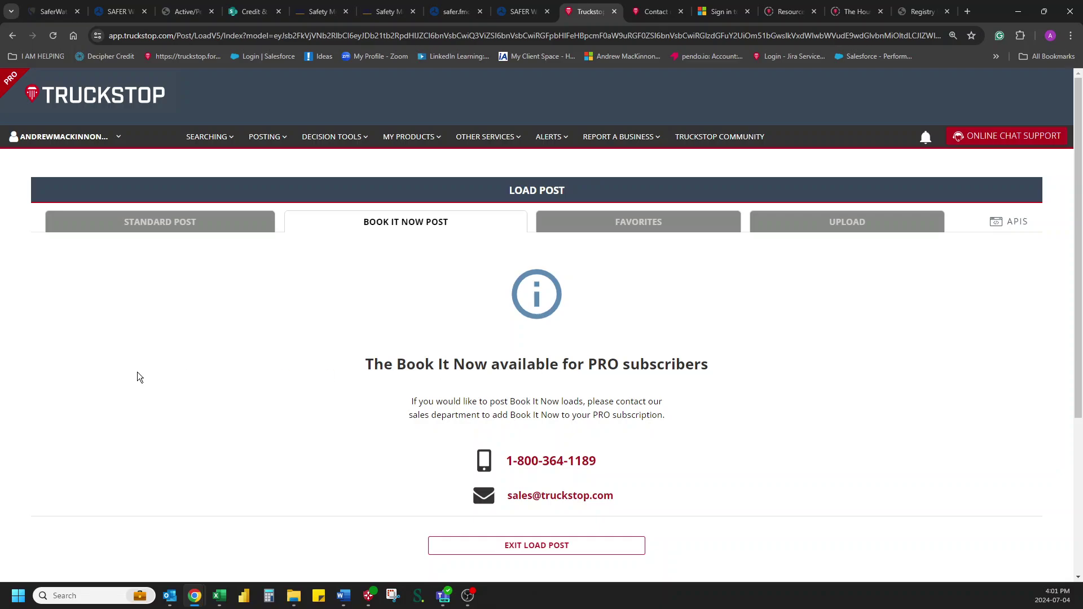